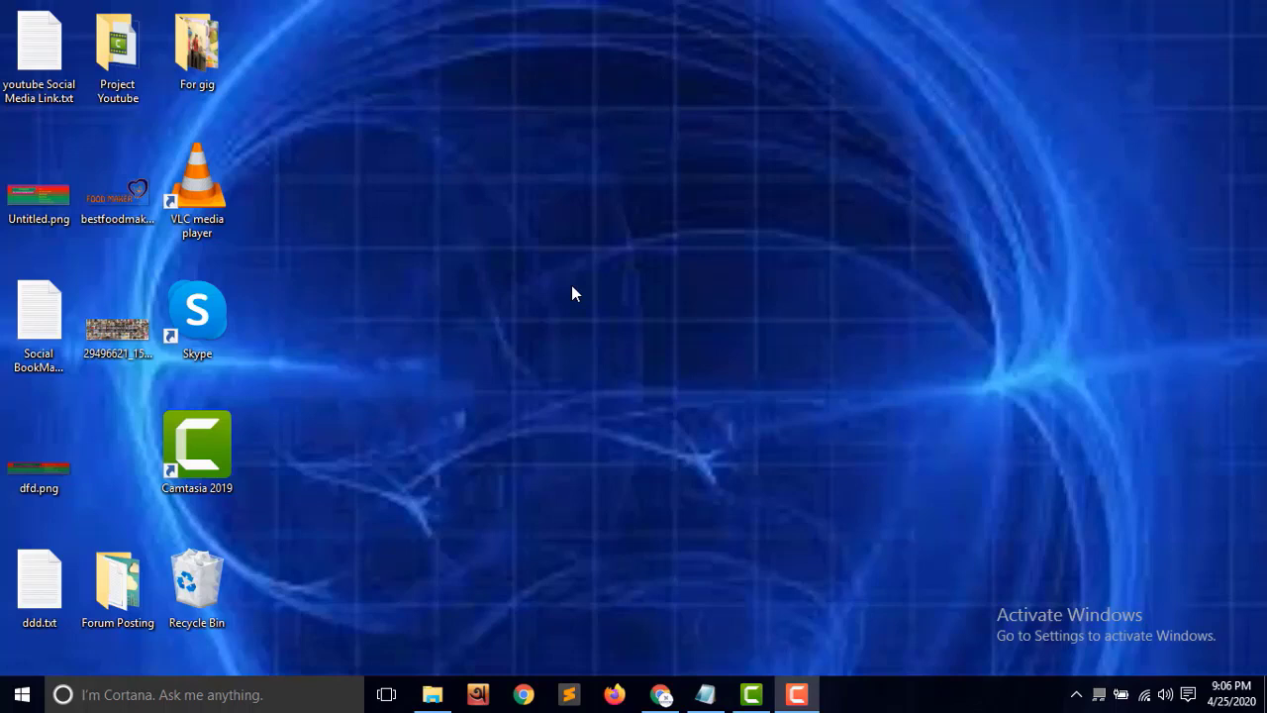
Create a new folder on the desktop, keeping its default name.
right_click(515, 233)
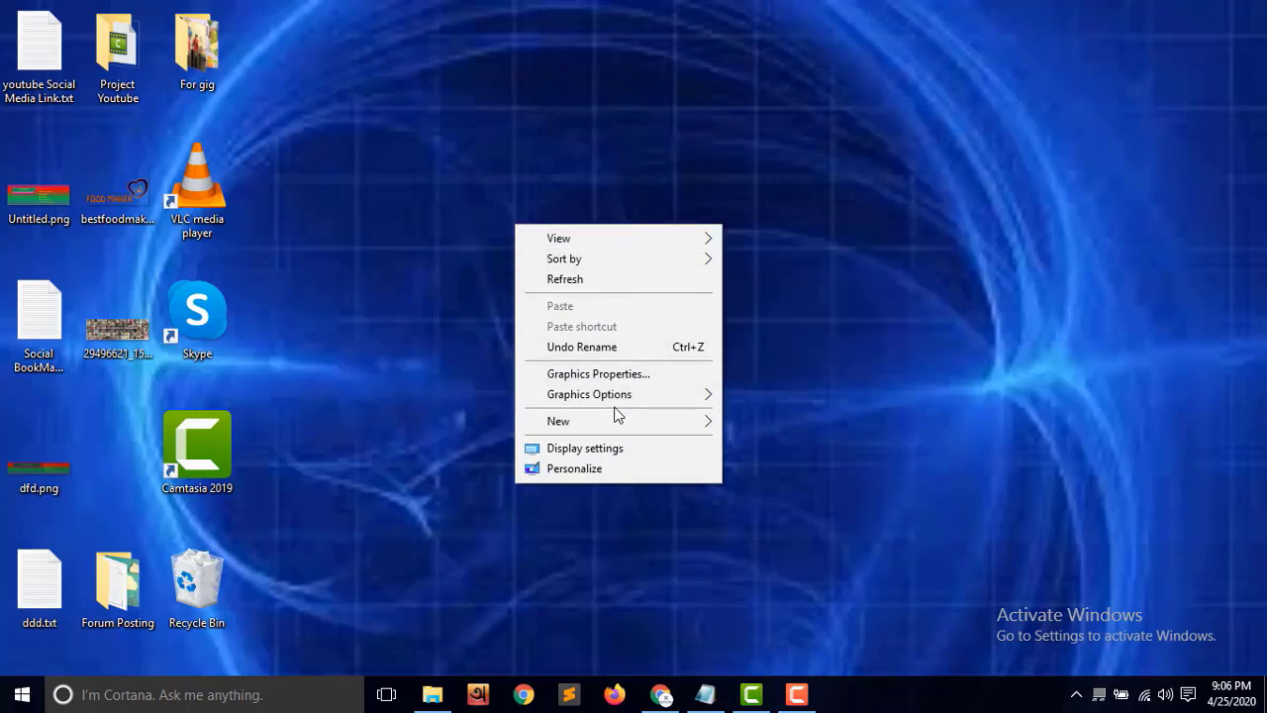
mouse_move(608, 422)
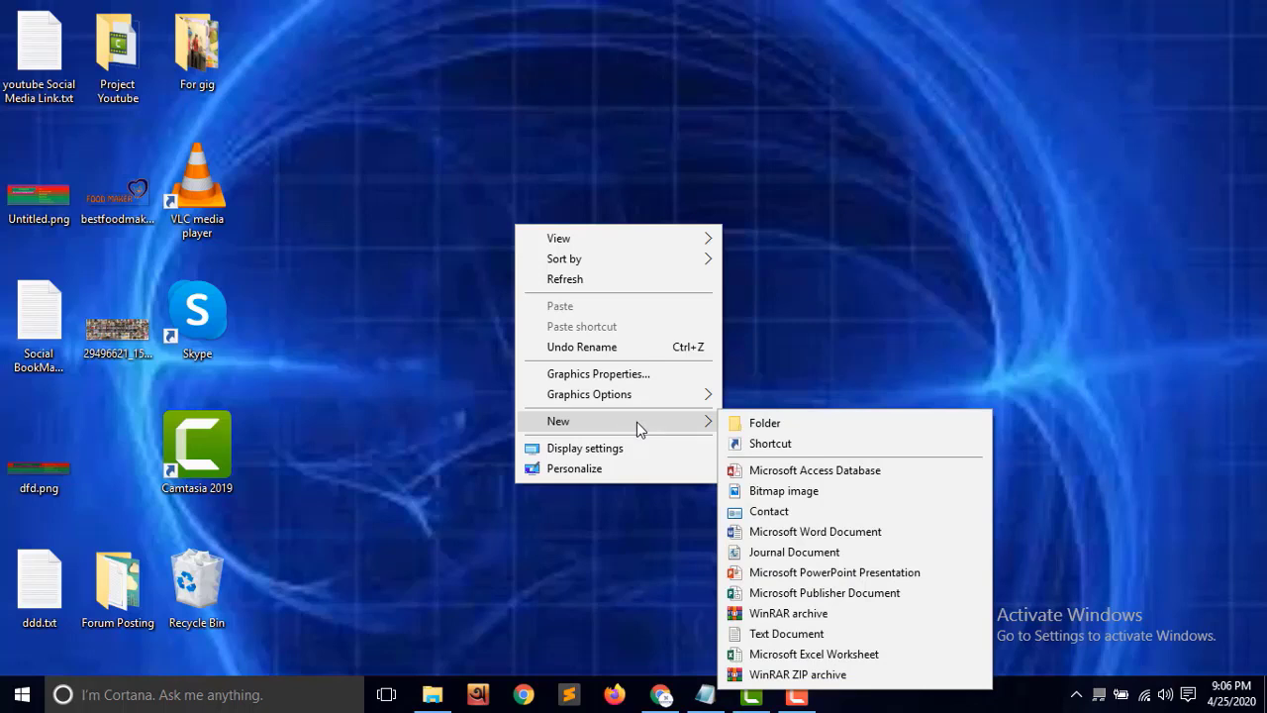
click(753, 425)
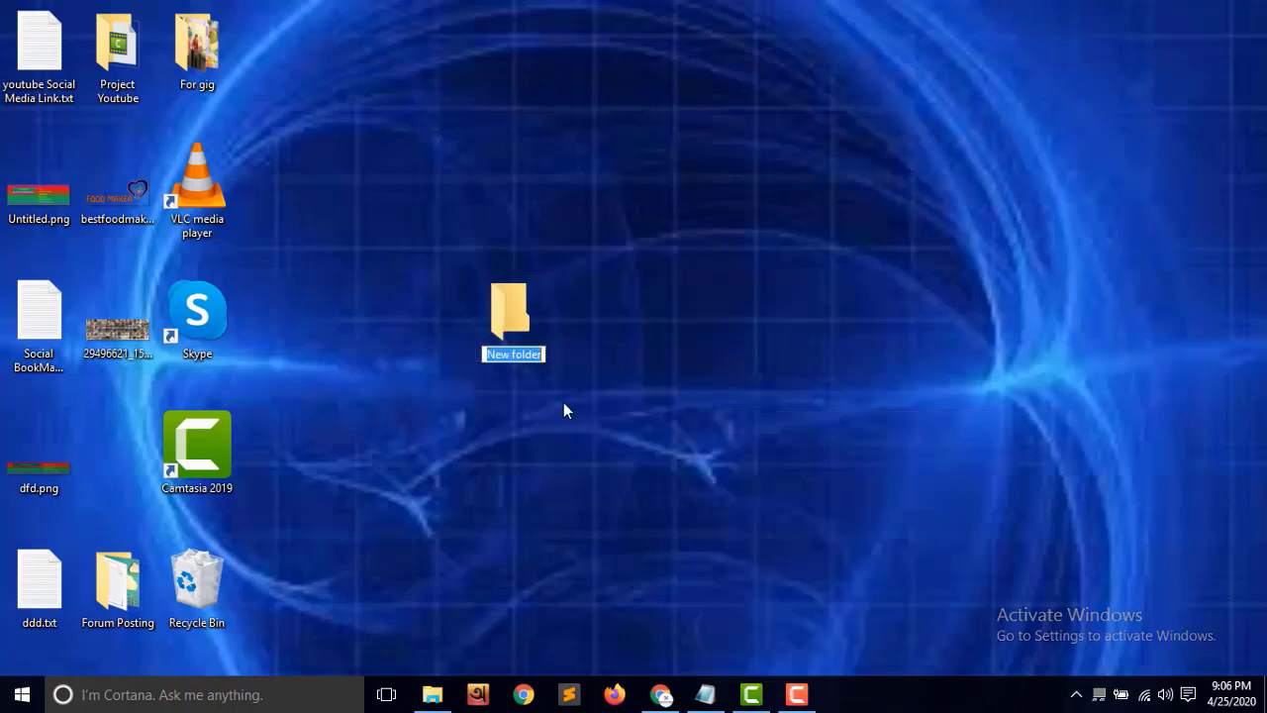
key(Return)
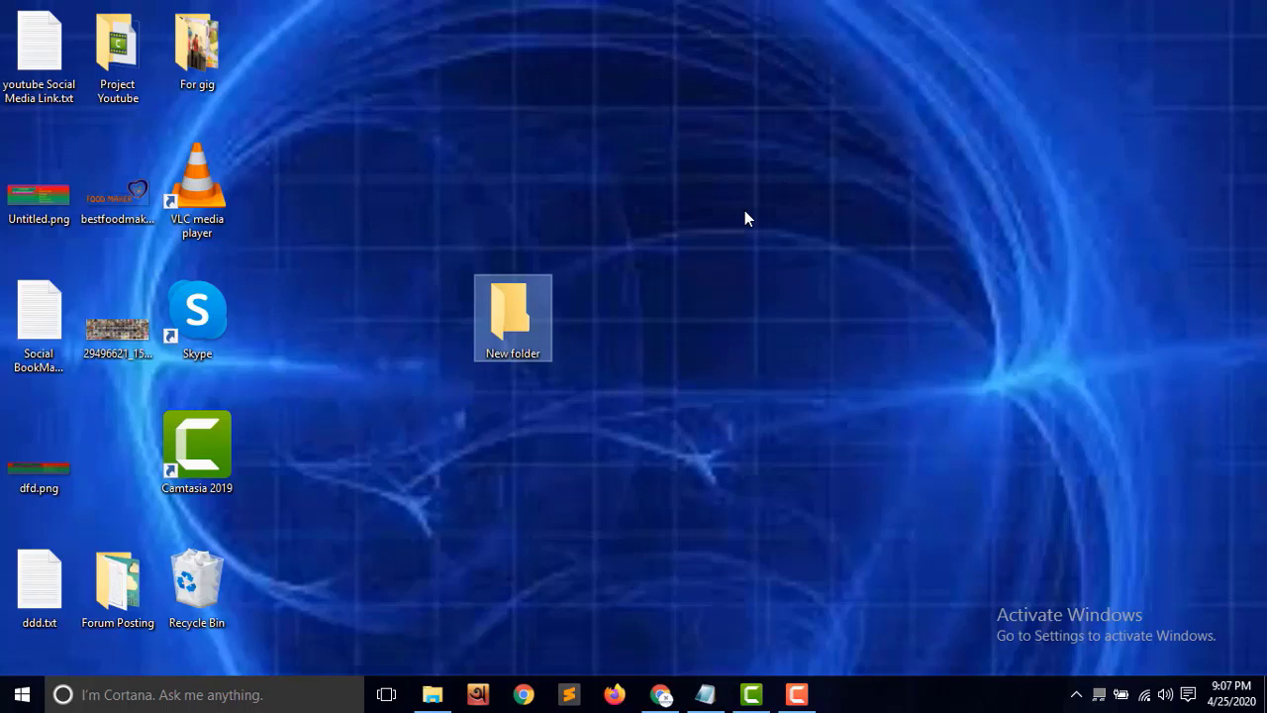
Search Windows for "this", open This PC from the results and maximize its window.
click(246, 695)
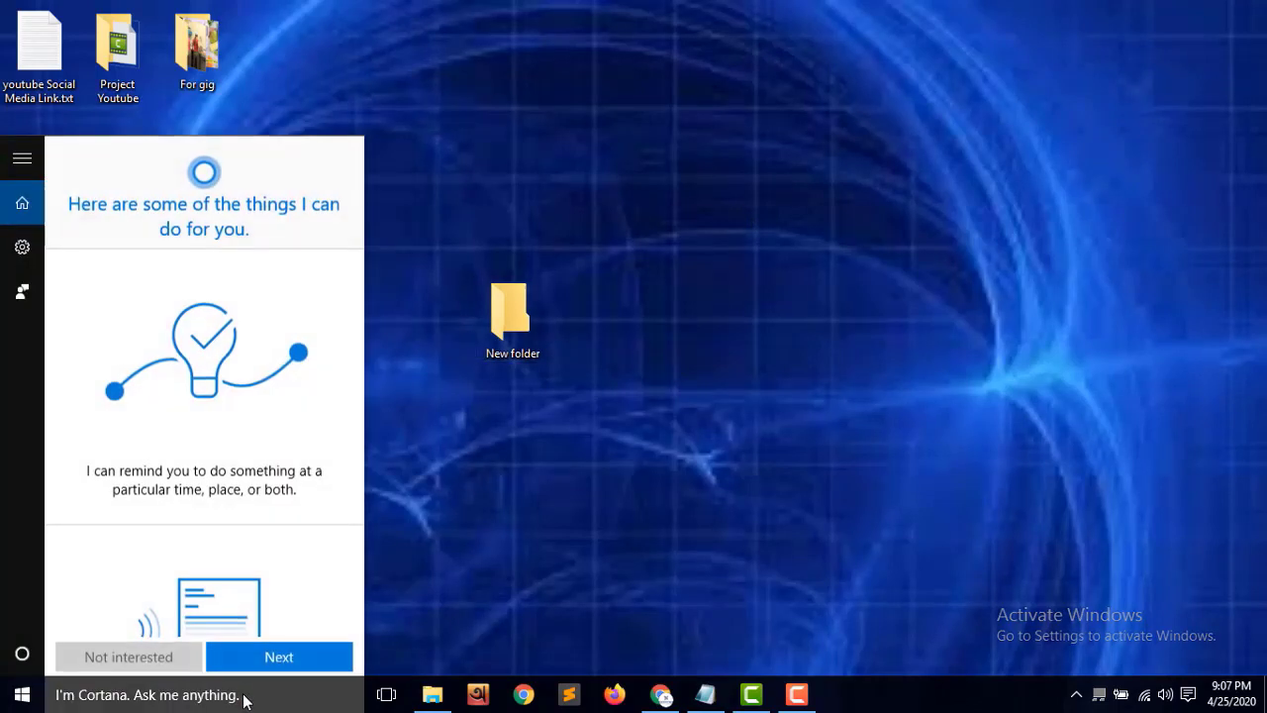
text(t)
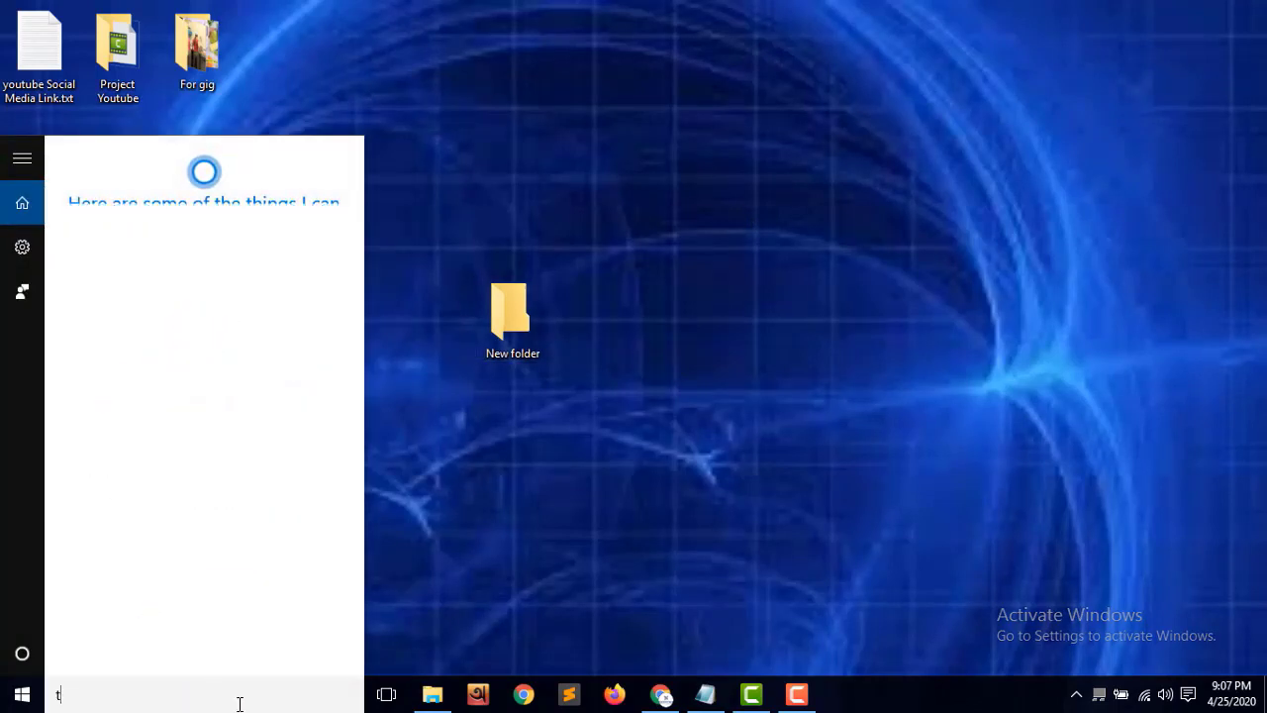
text(his)
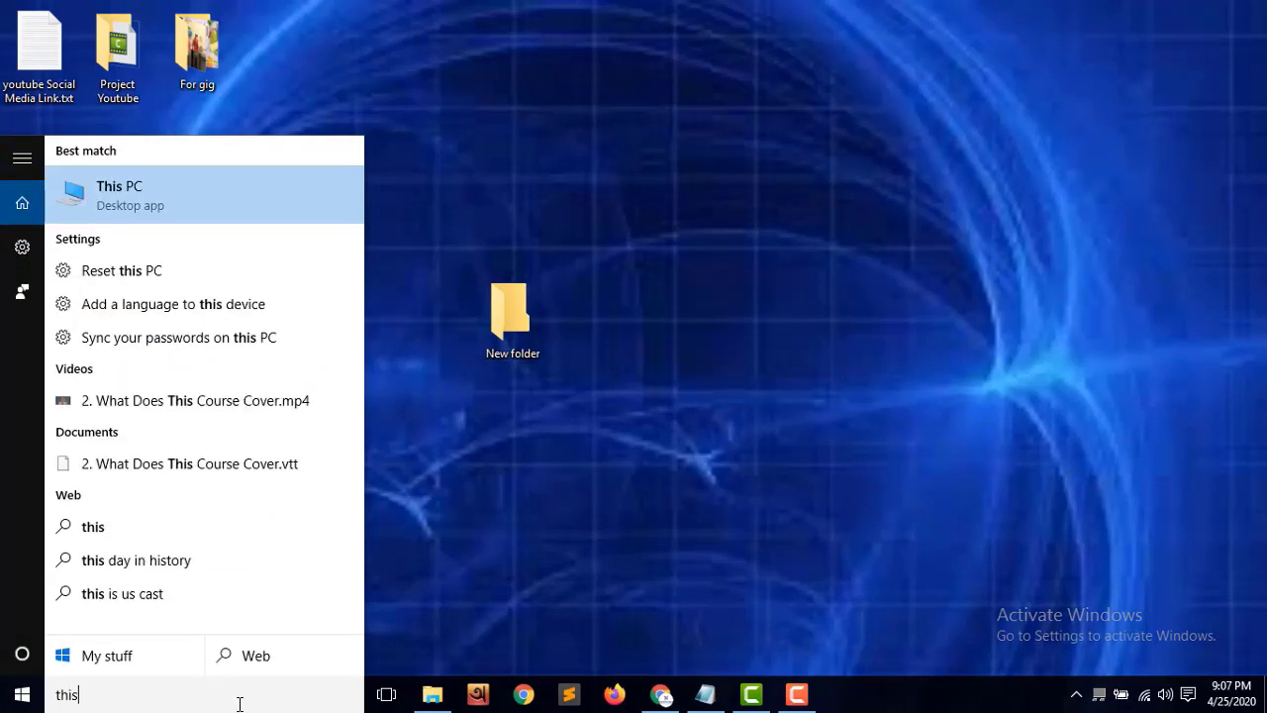
click(178, 207)
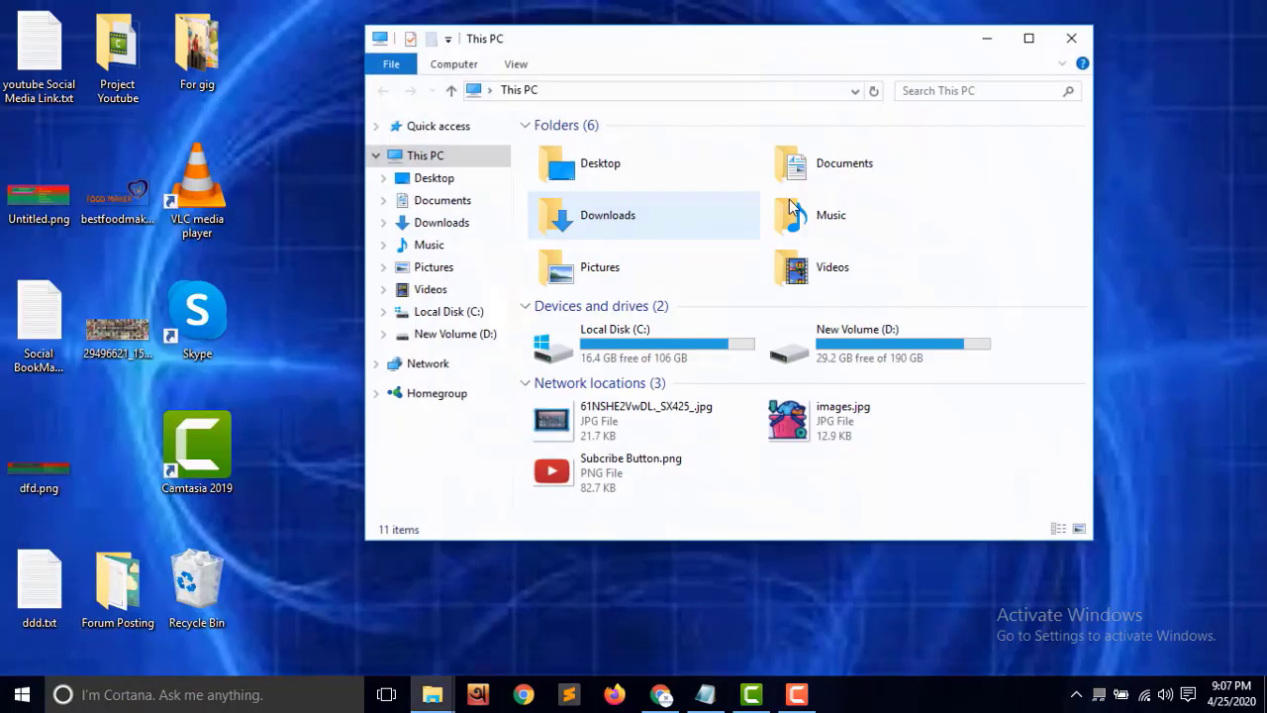
click(1029, 38)
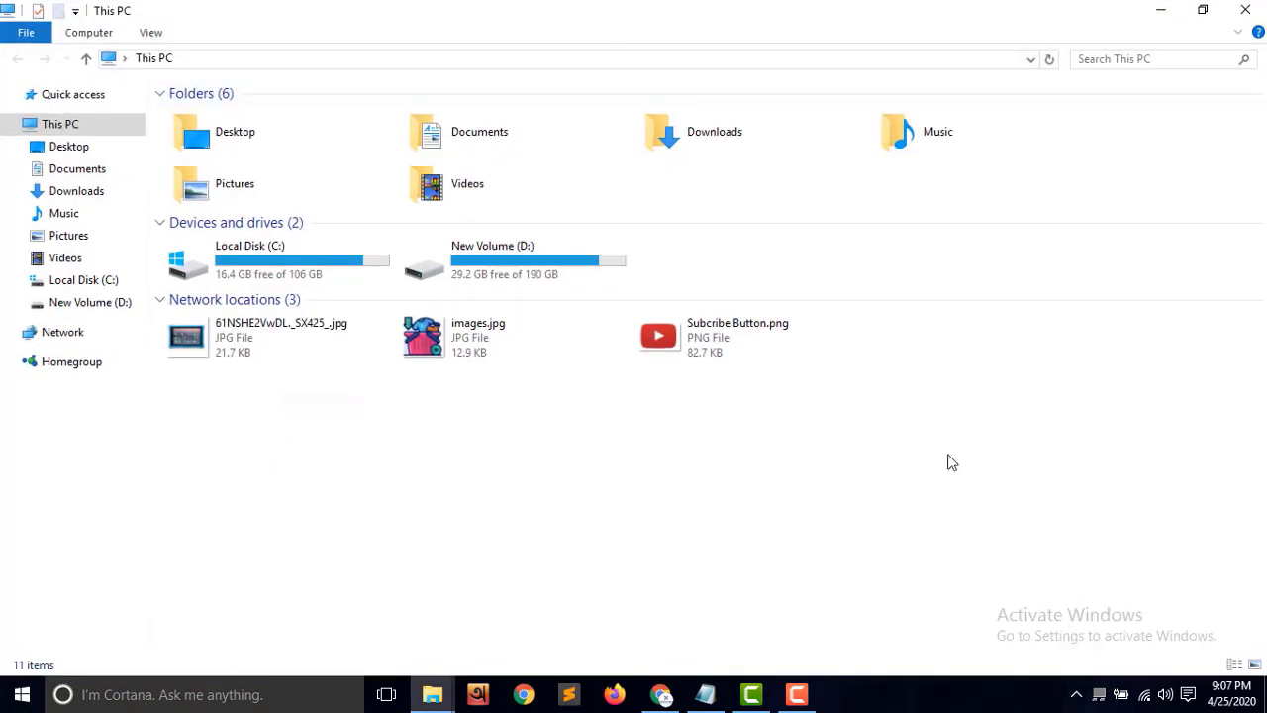
Toggle the This PC window between restored and maximized size, minimize it, and bring it back.
click(1201, 12)
click(1036, 40)
click(1159, 18)
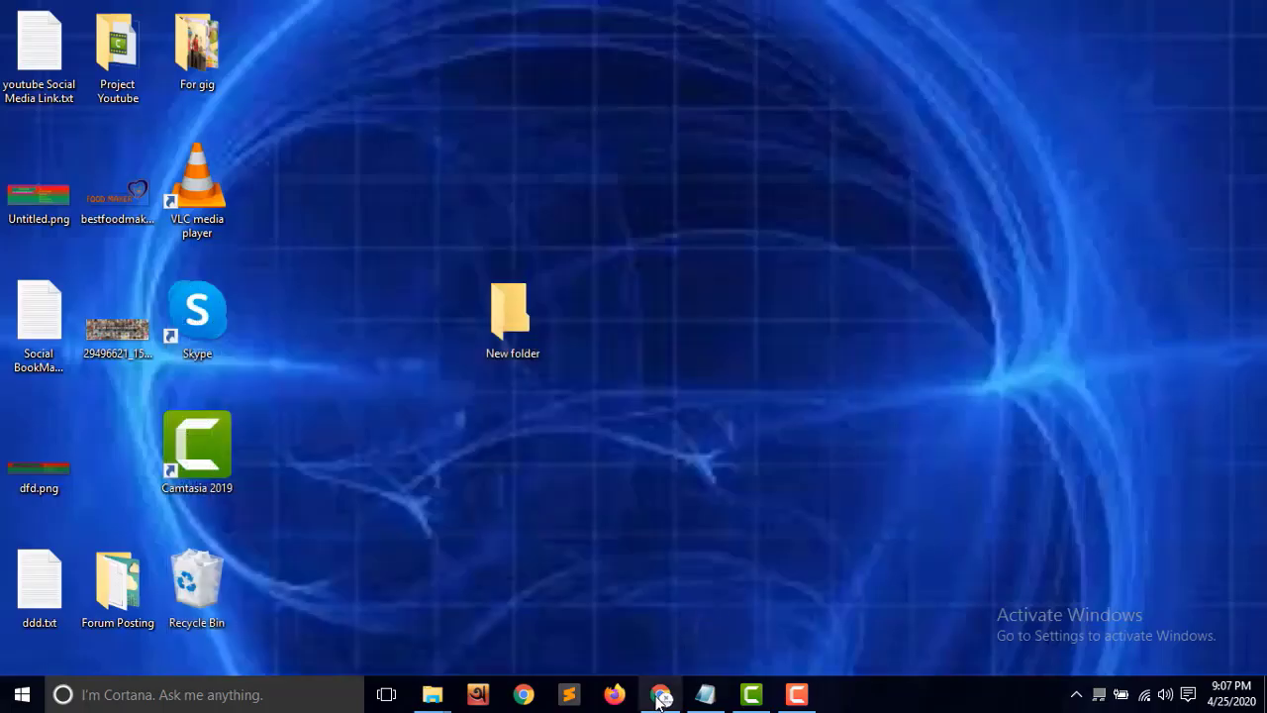
mouse_move(432, 694)
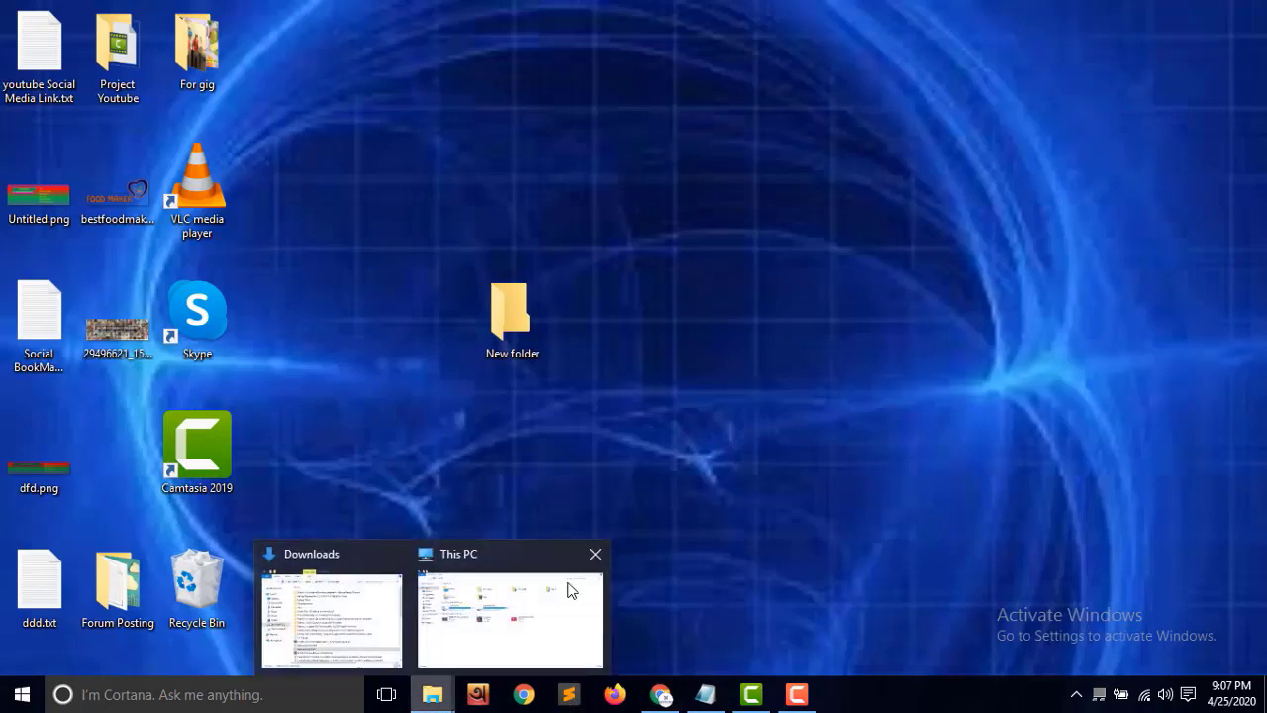
click(571, 590)
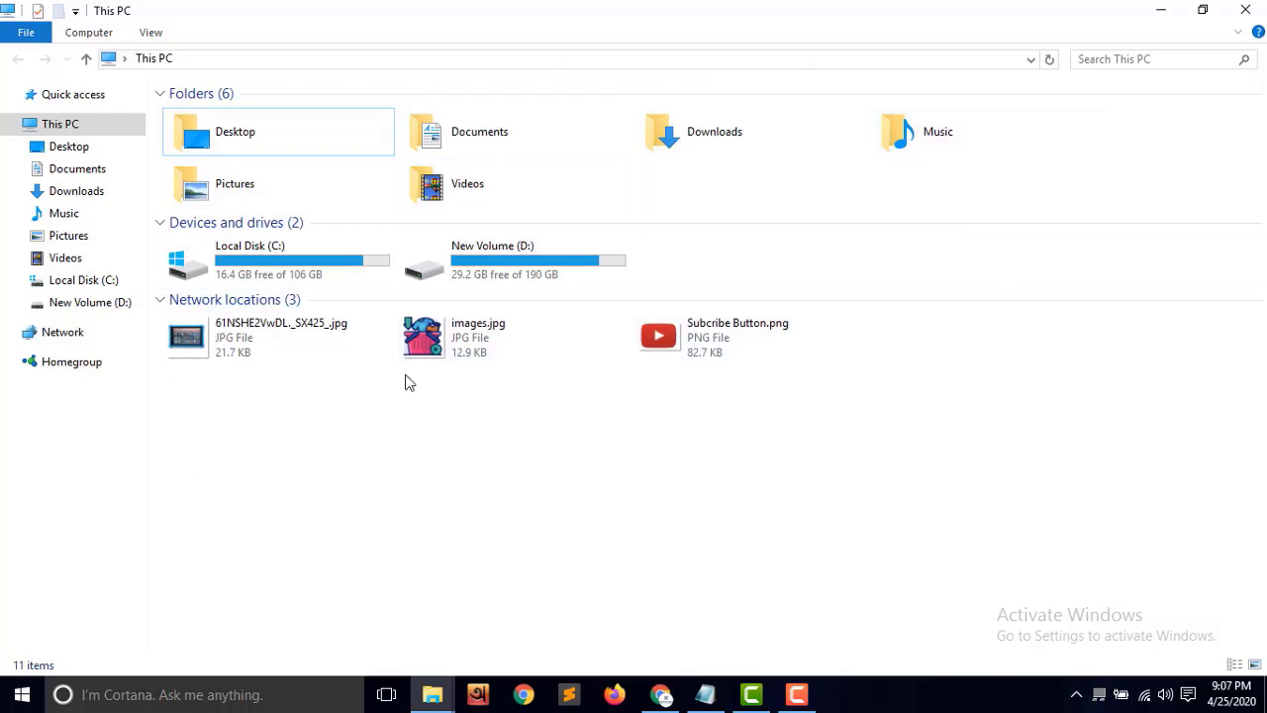
Look through the Desktop, Documents, Downloads, Music, Pictures and Videos locations under This PC.
click(74, 130)
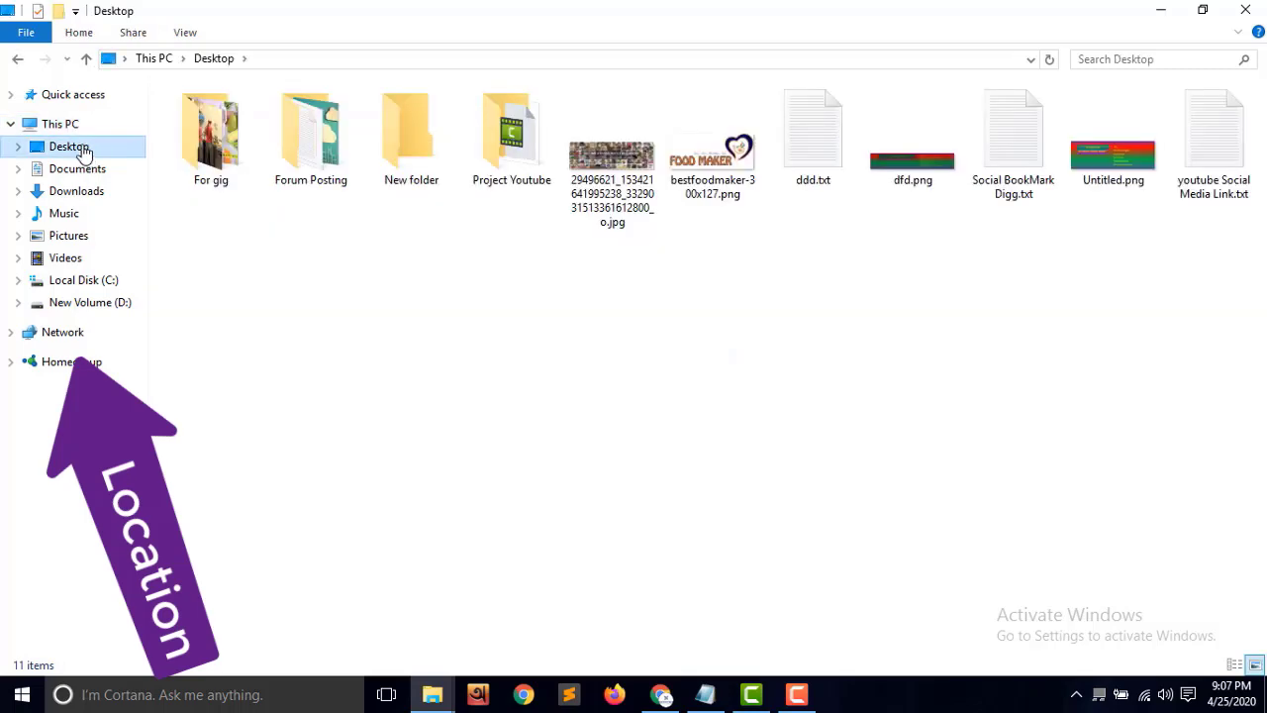
click(80, 171)
click(80, 197)
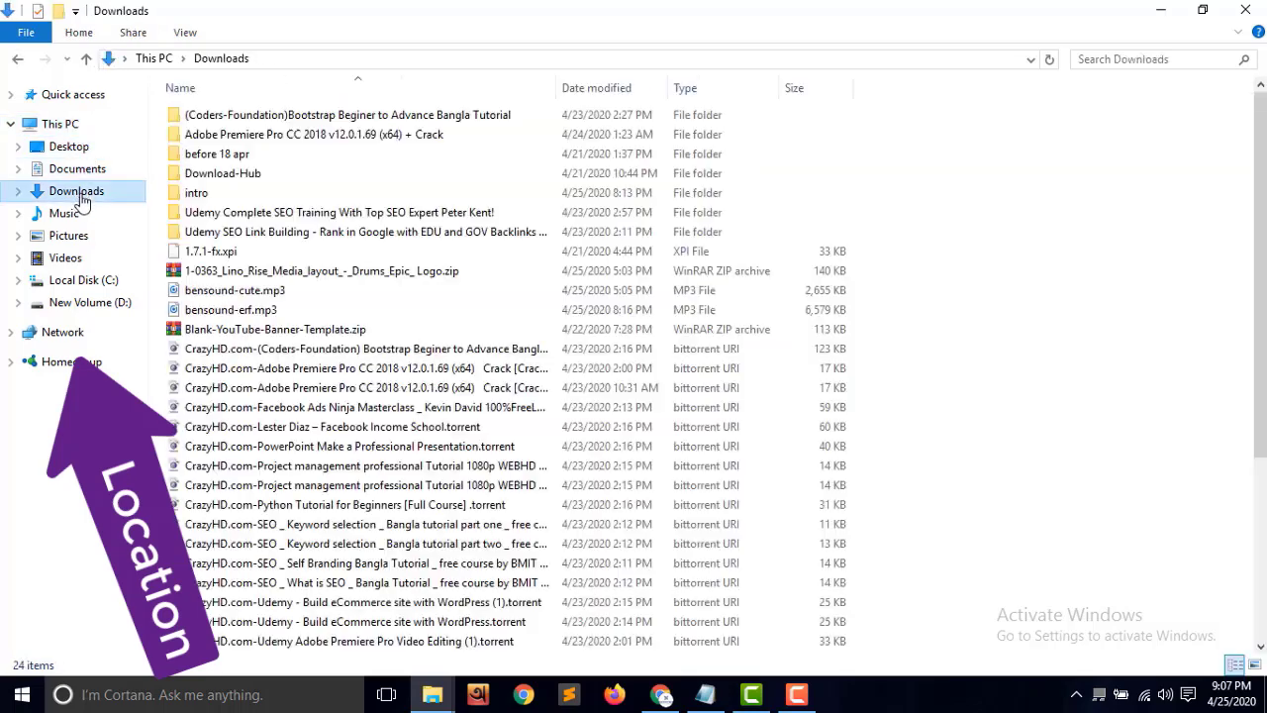
click(78, 213)
click(78, 236)
click(70, 264)
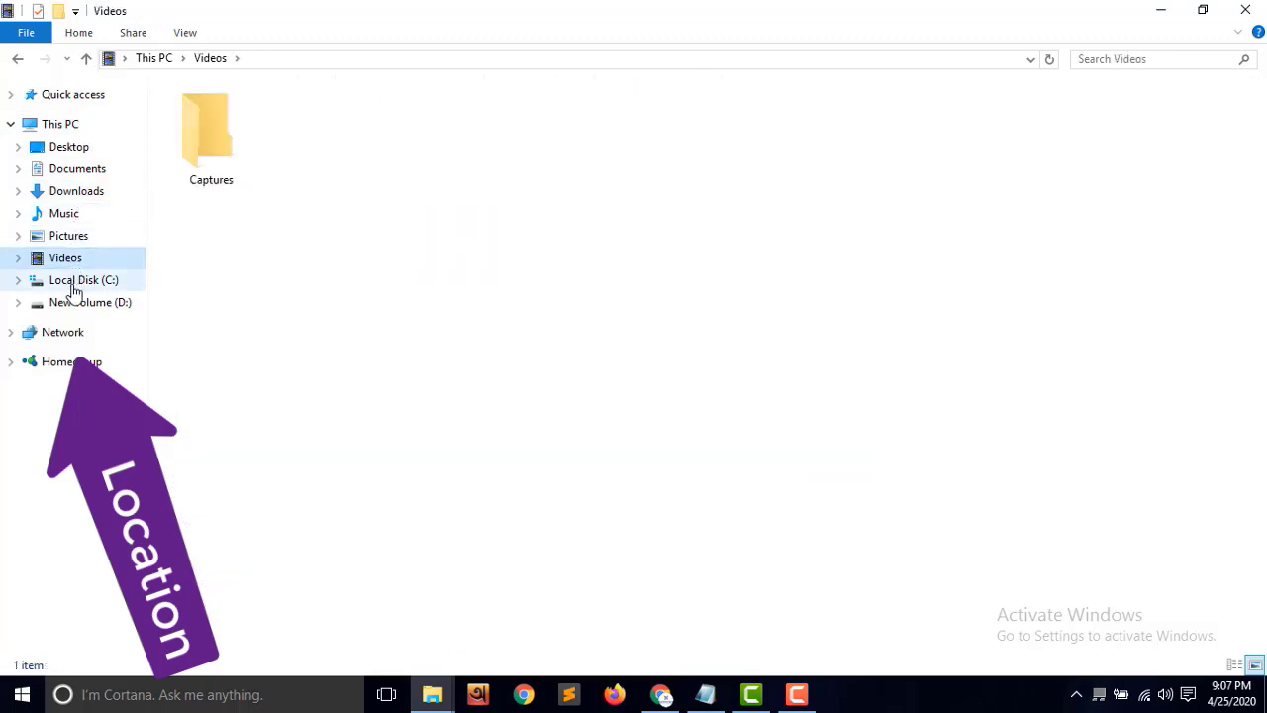
Create a new folder with the default name in the root of New Volume (D:).
click(83, 126)
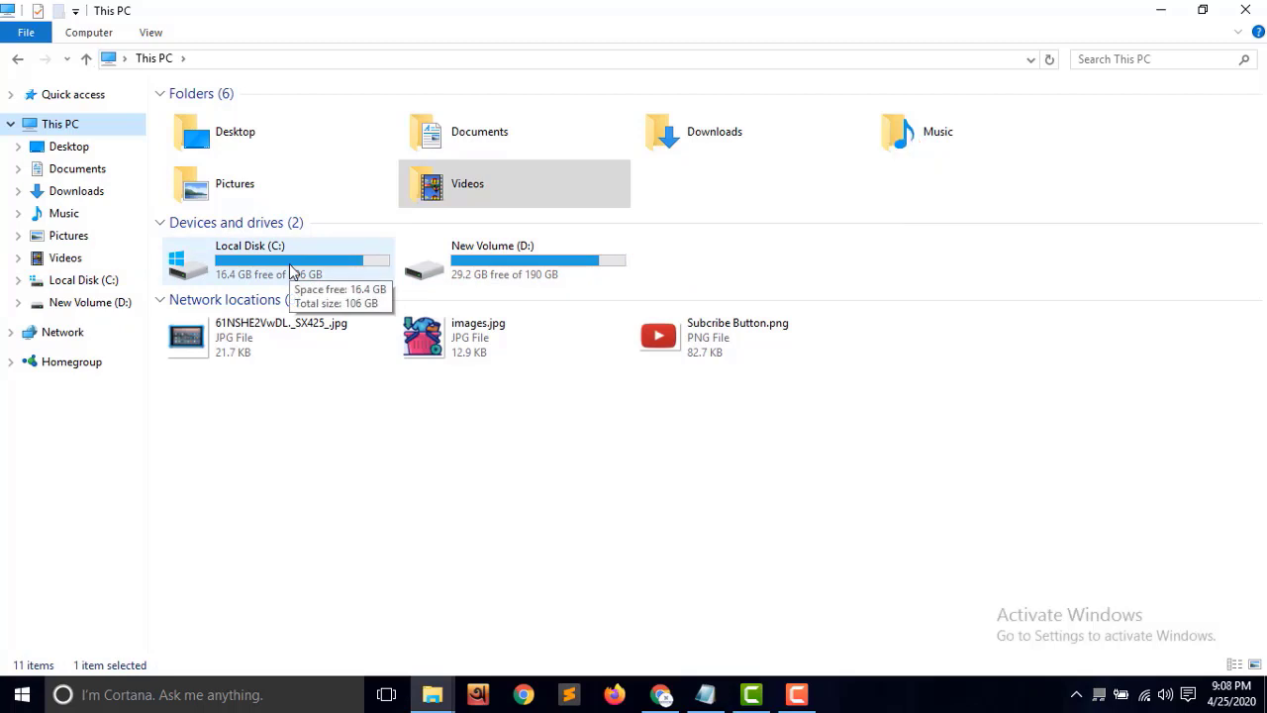
double_click(515, 254)
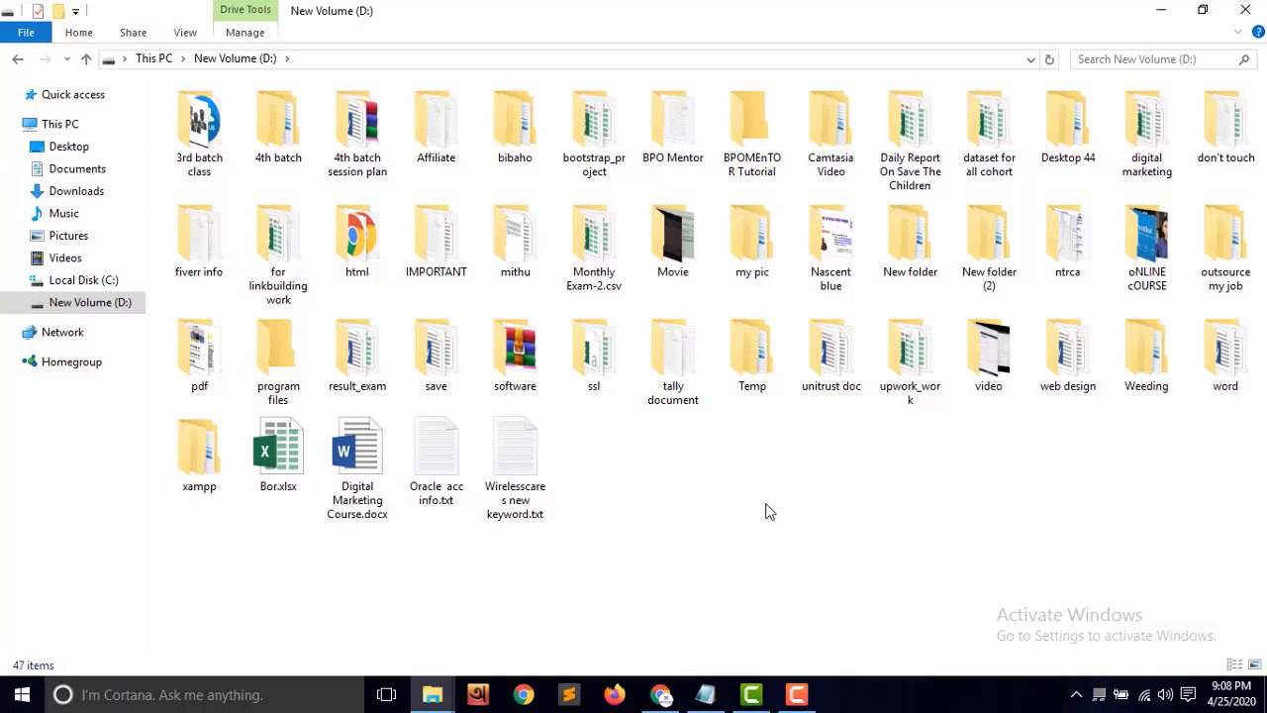
right_click(698, 492)
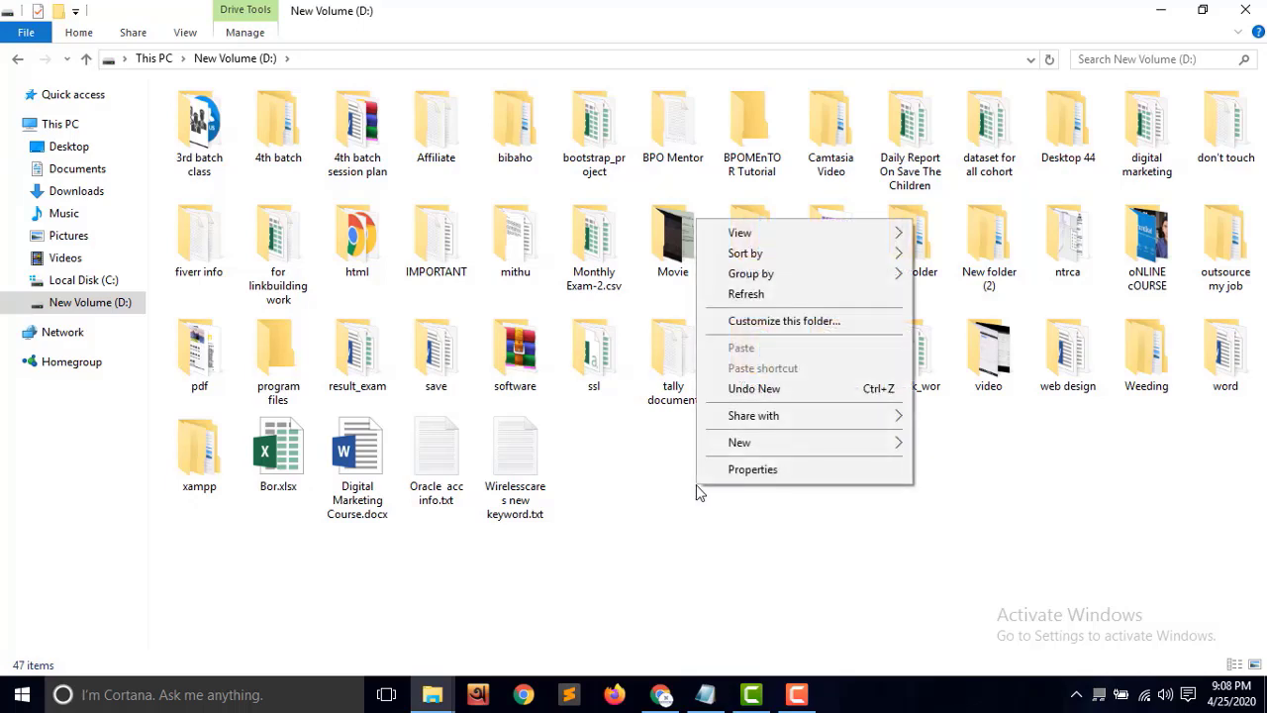
mouse_move(749, 446)
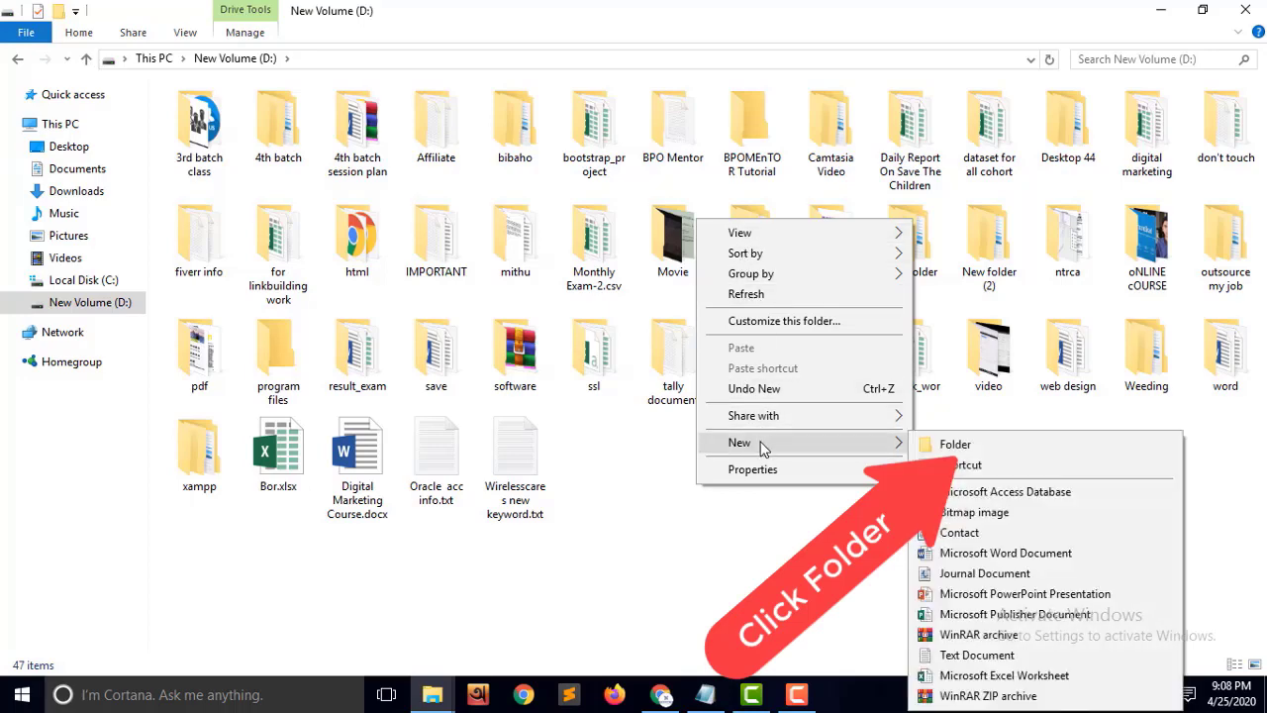
click(968, 453)
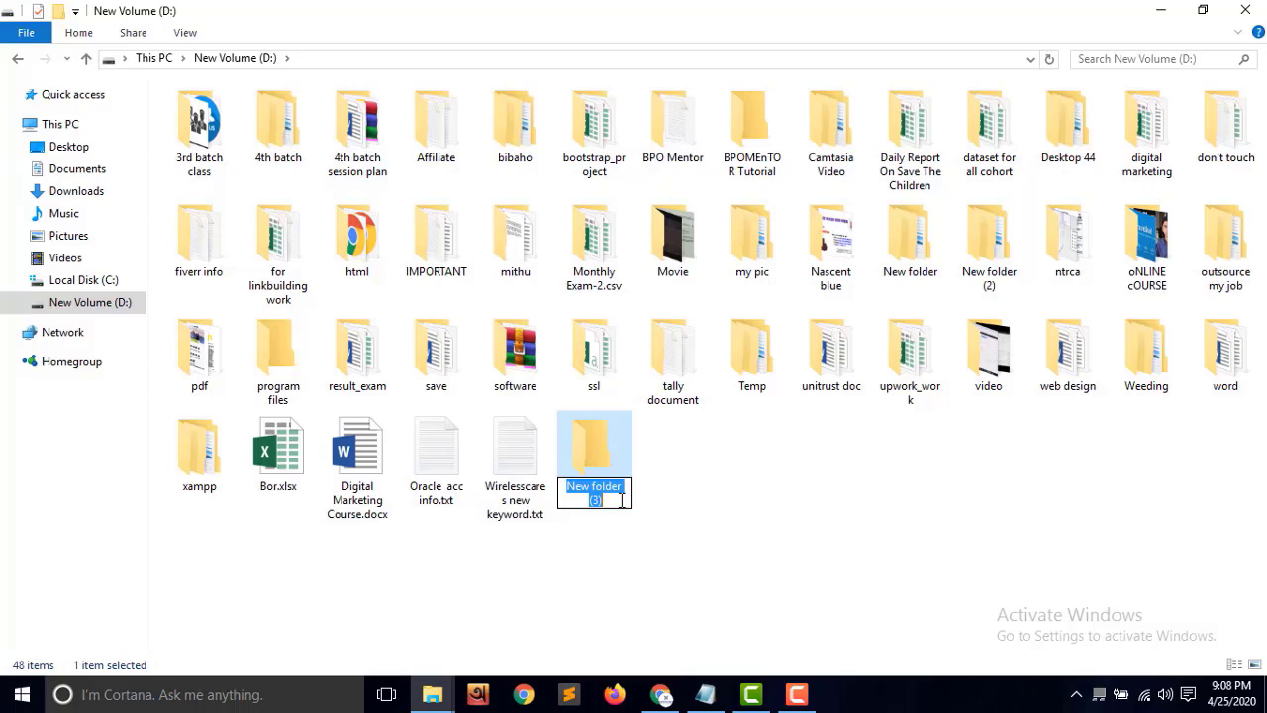
click(757, 507)
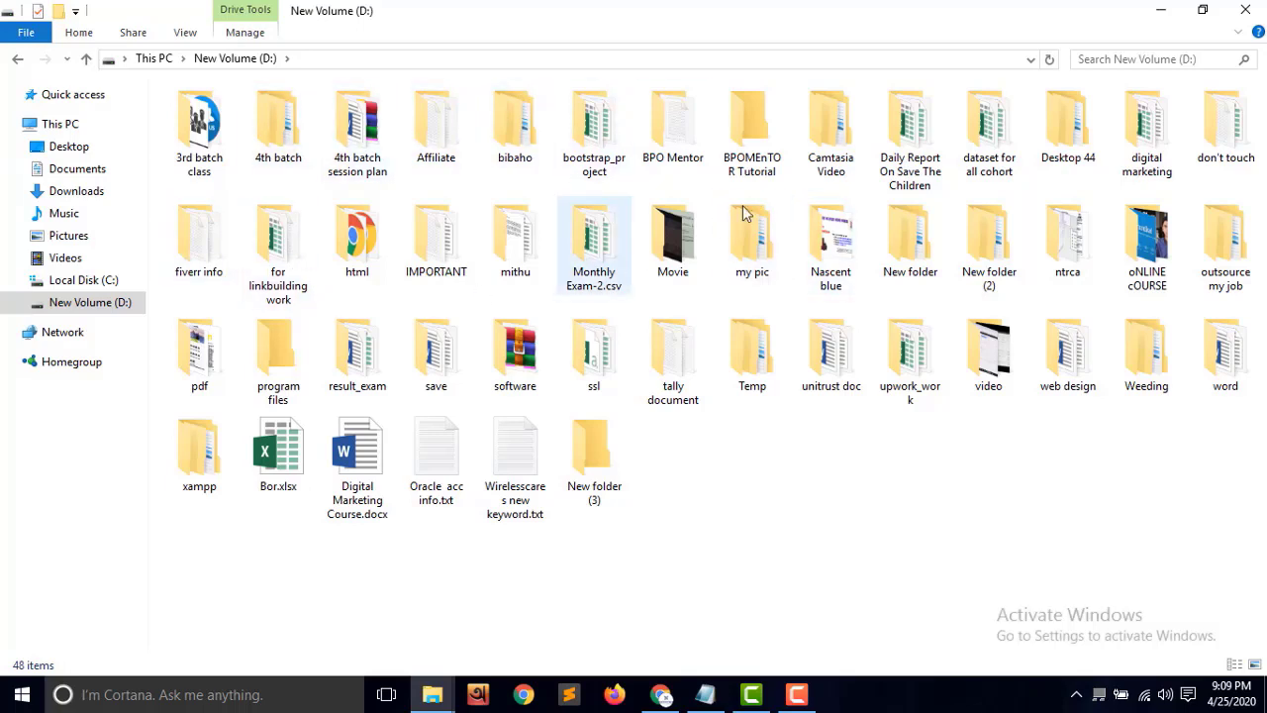
Examine the existing default-named folders New folder and New folder (2) on drive D.
click(910, 259)
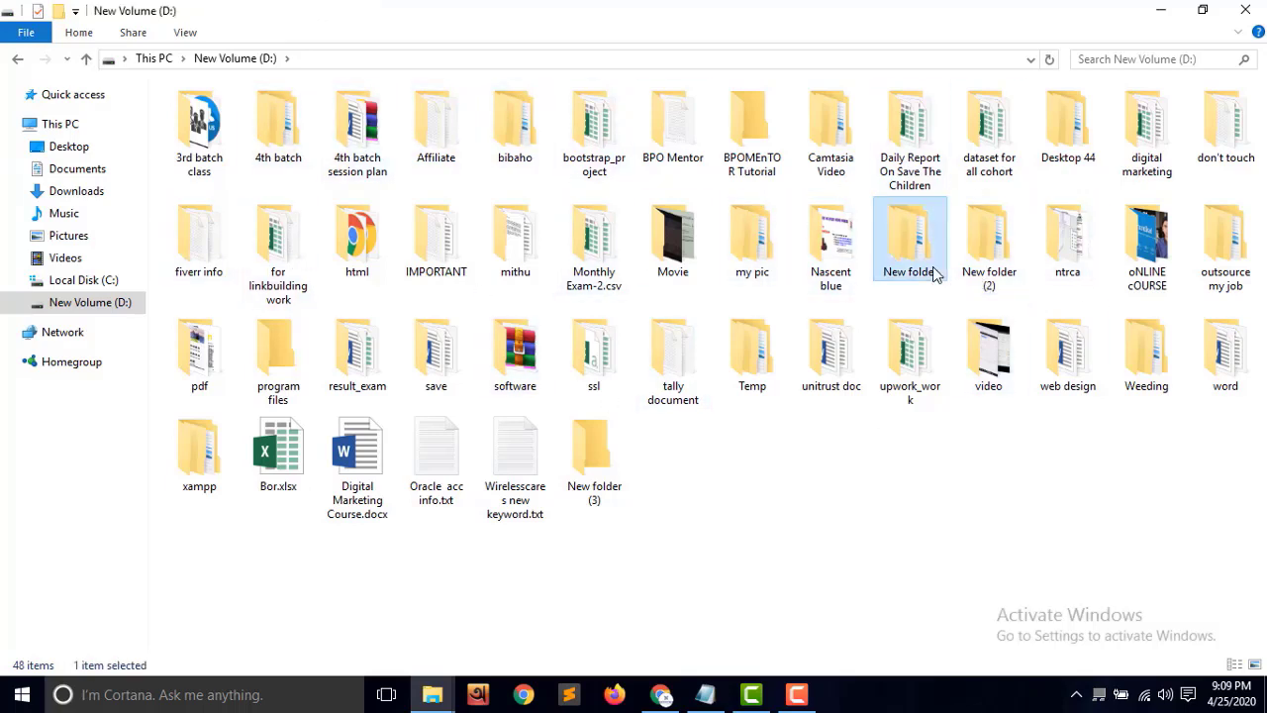
click(985, 275)
click(860, 477)
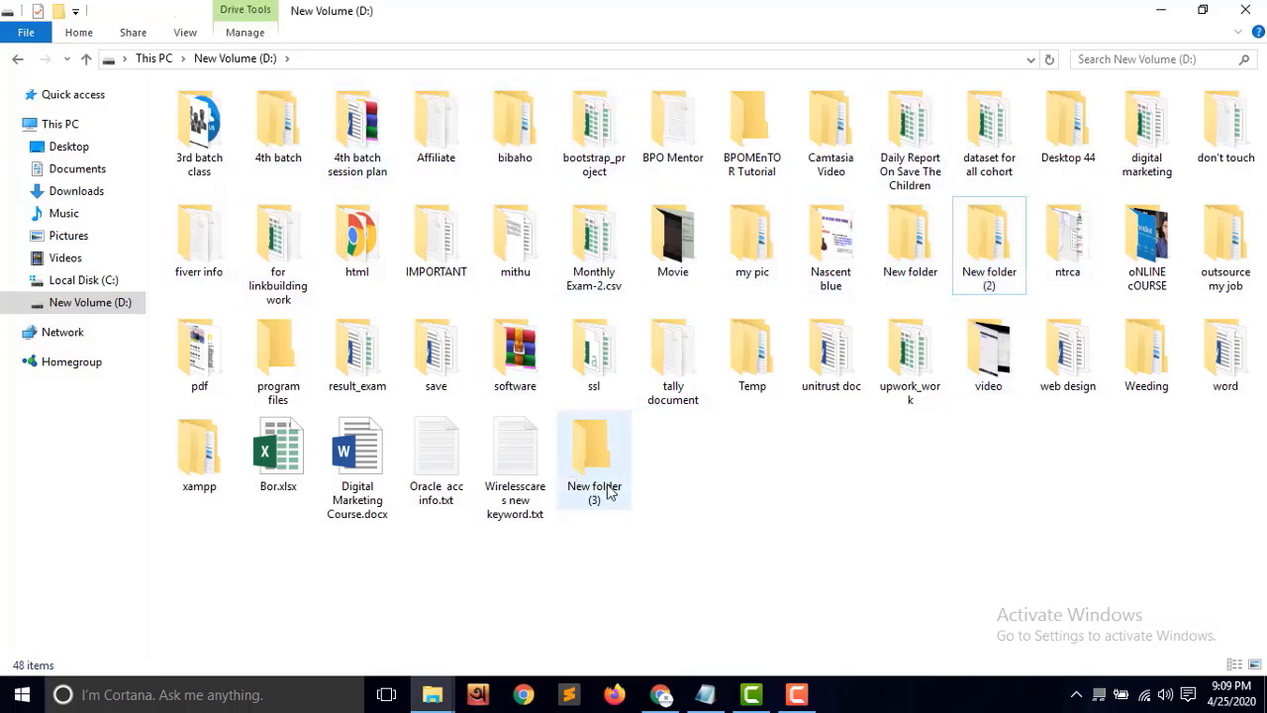
click(907, 265)
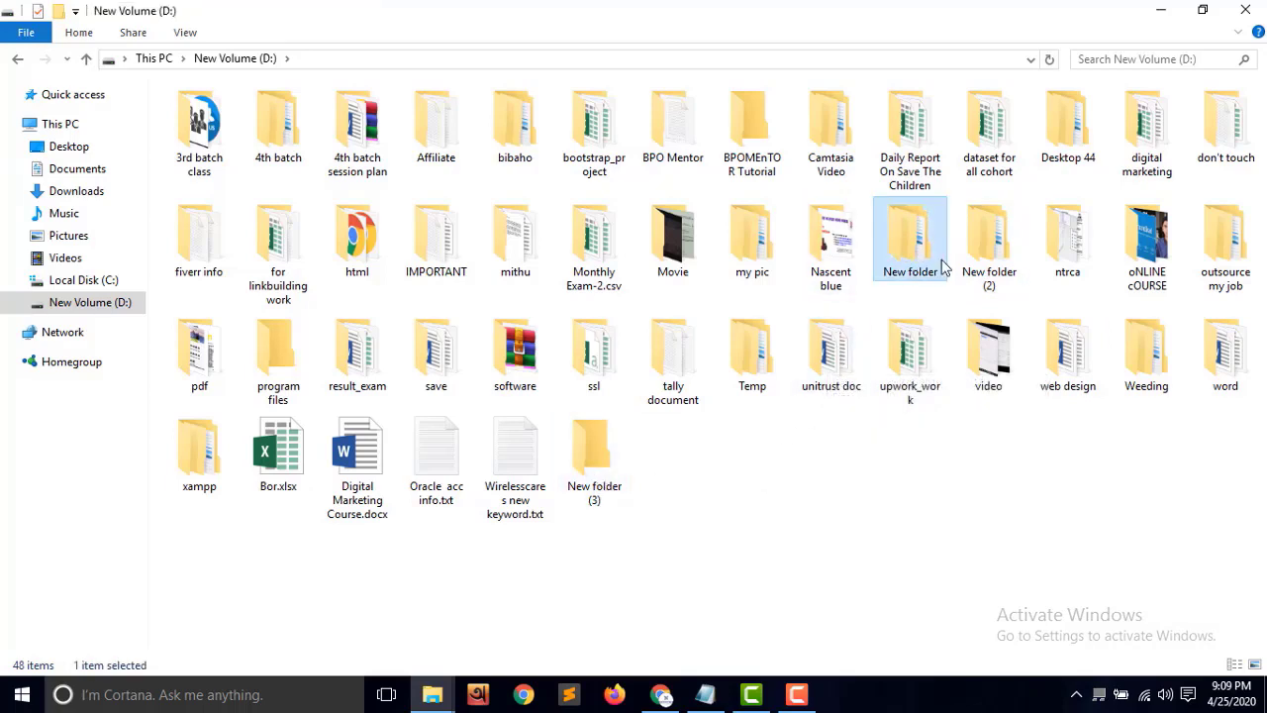
click(990, 280)
click(843, 521)
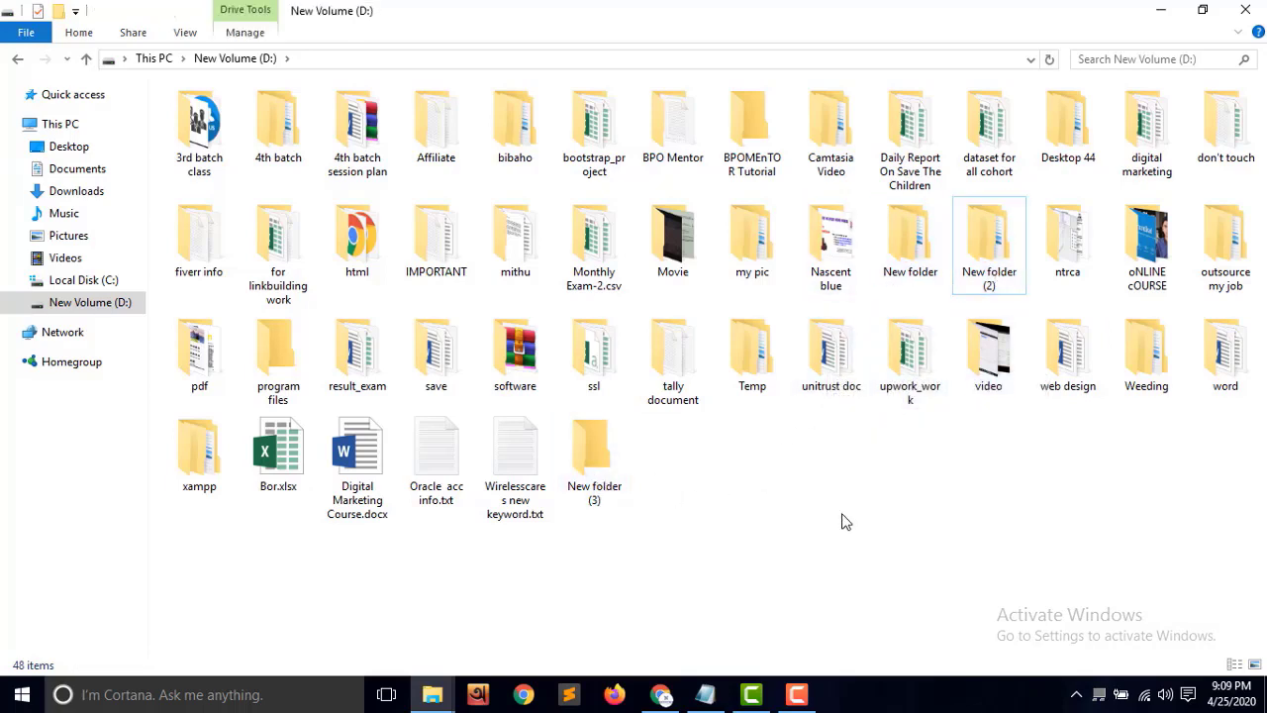
Rename the folder New folder (3) on drive D as BPO.
right_click(599, 461)
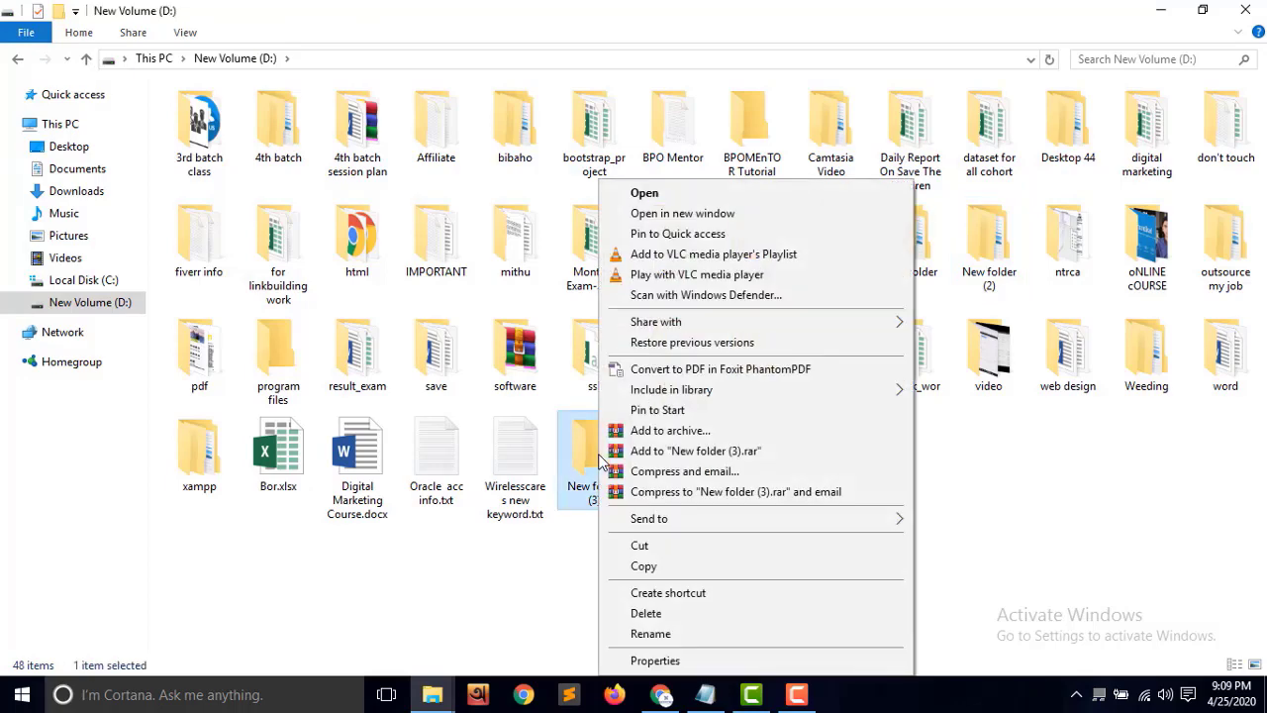
click(652, 634)
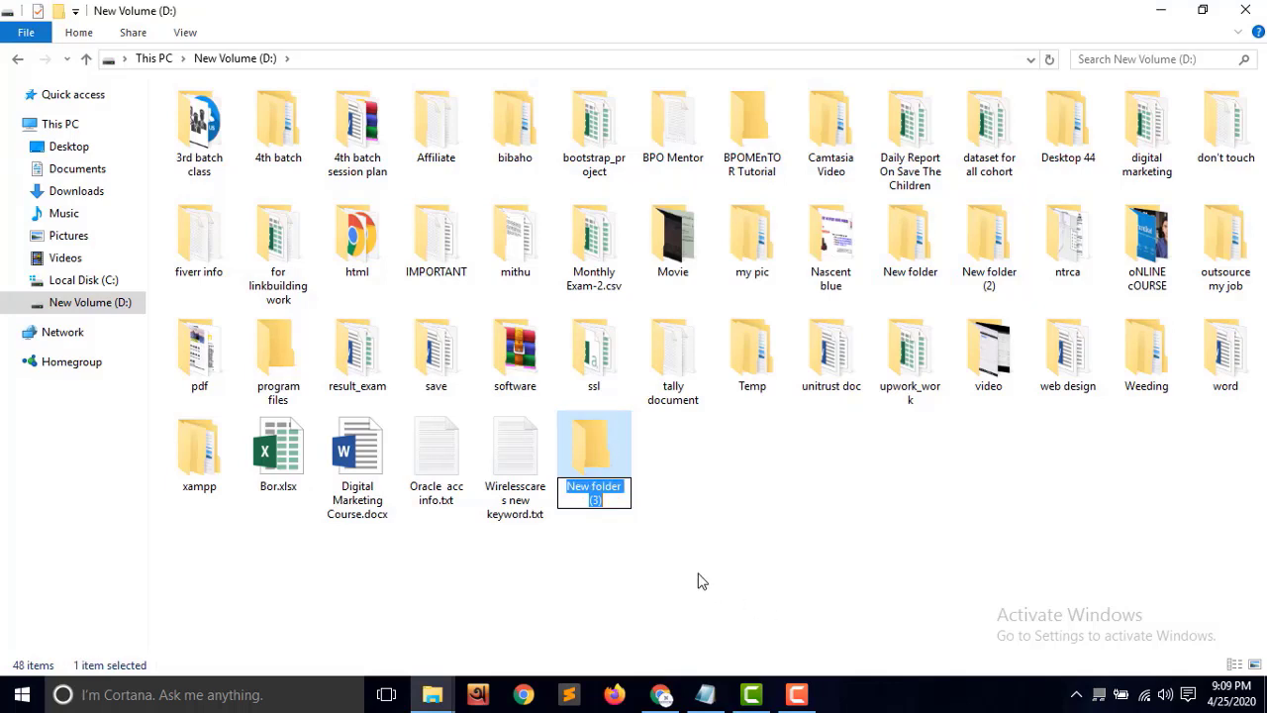
text(BPO)
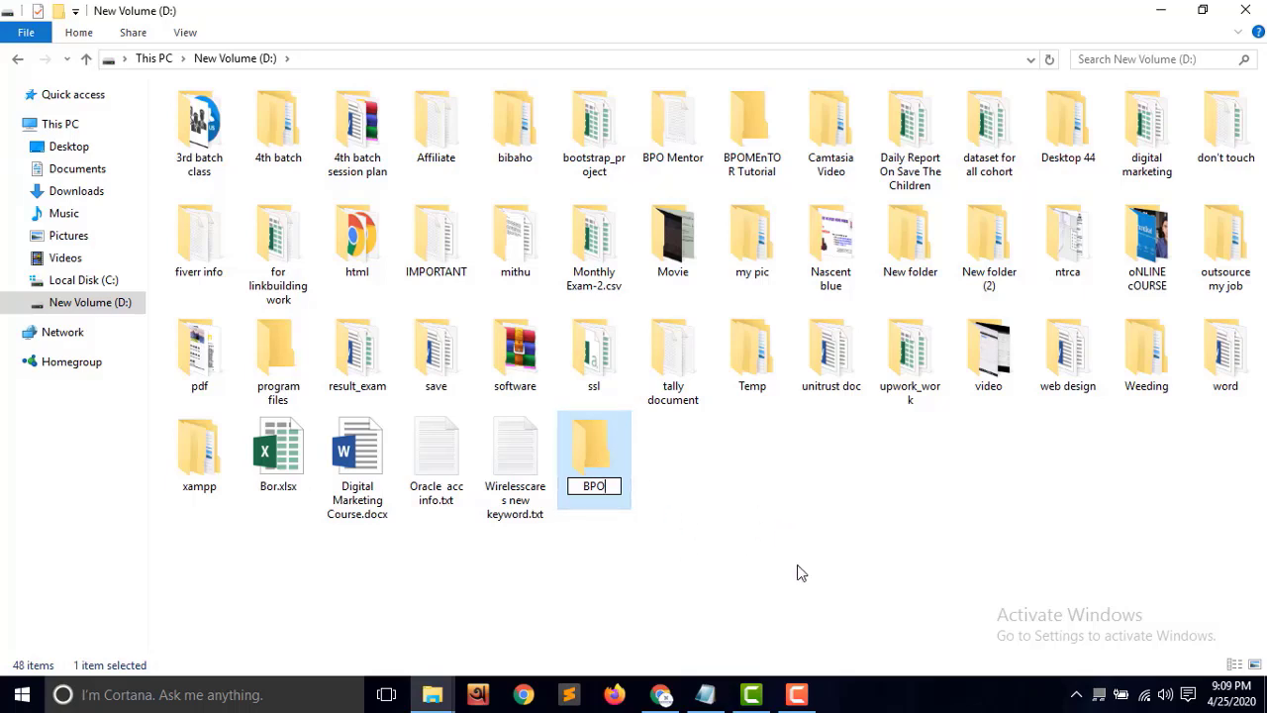
click(790, 519)
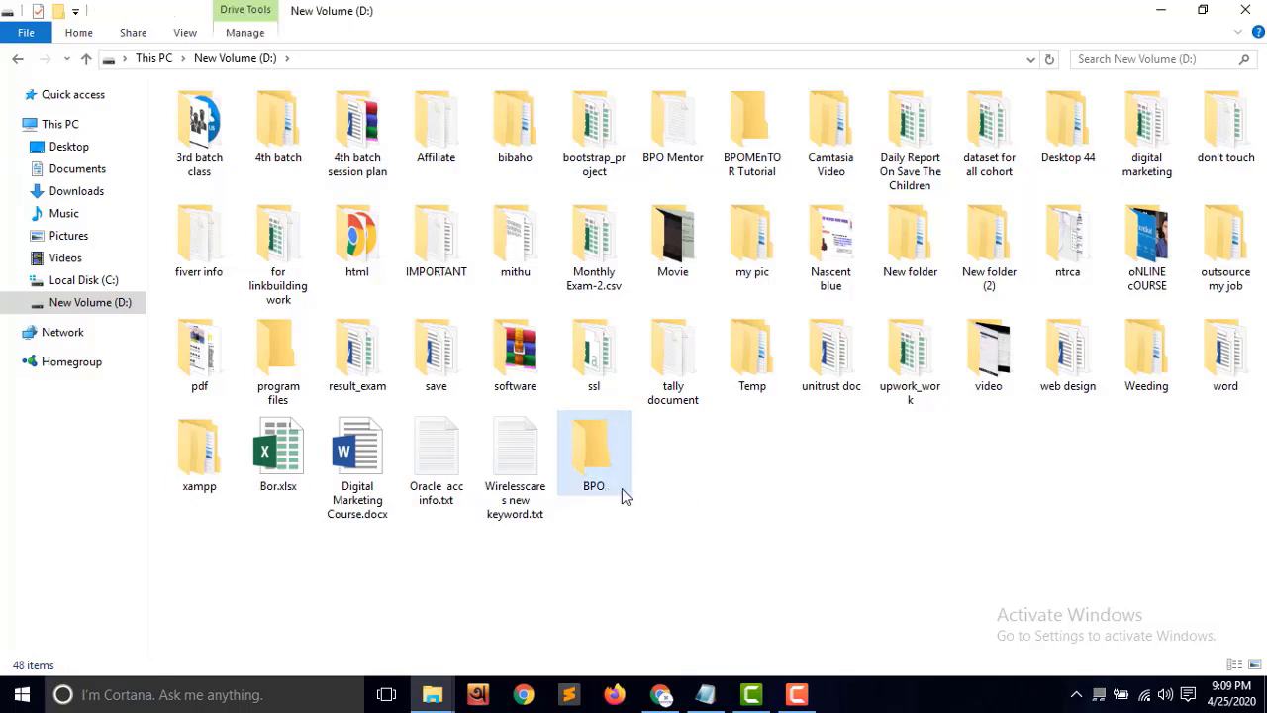
Extend the BPO folder's name to BPOMENTOR.
mouse_move(616, 483)
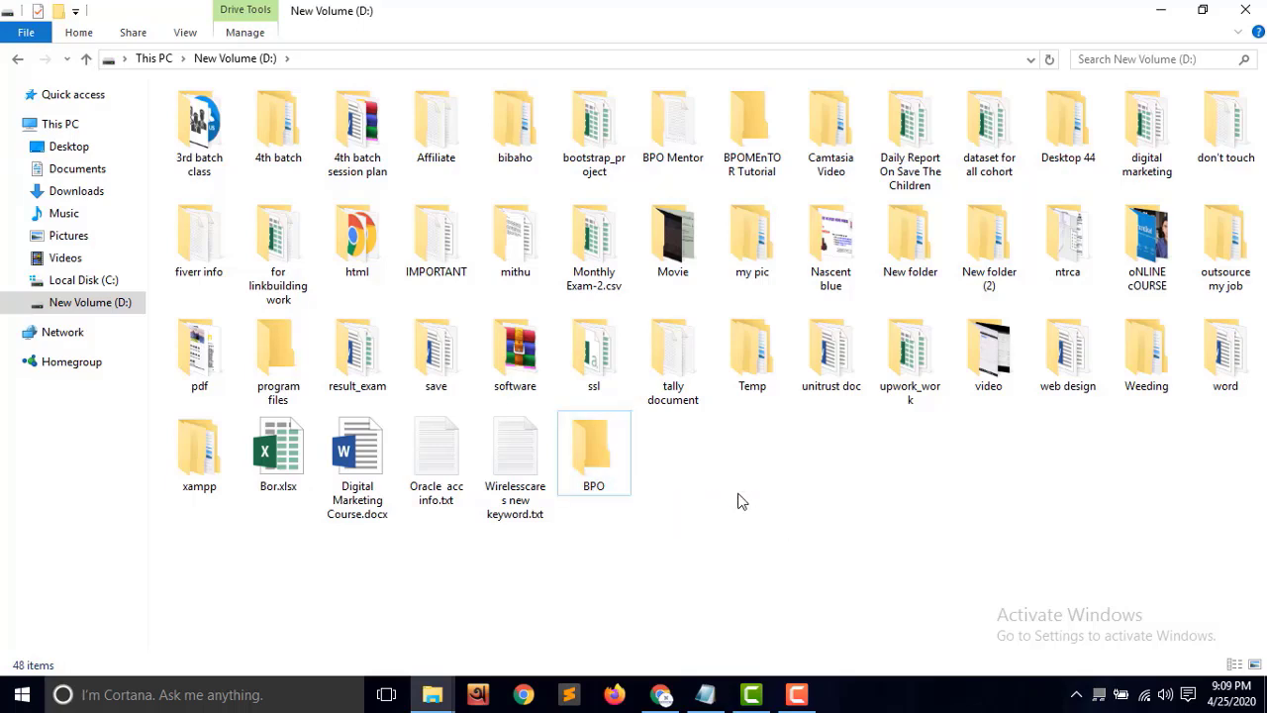
click(611, 483)
click(594, 485)
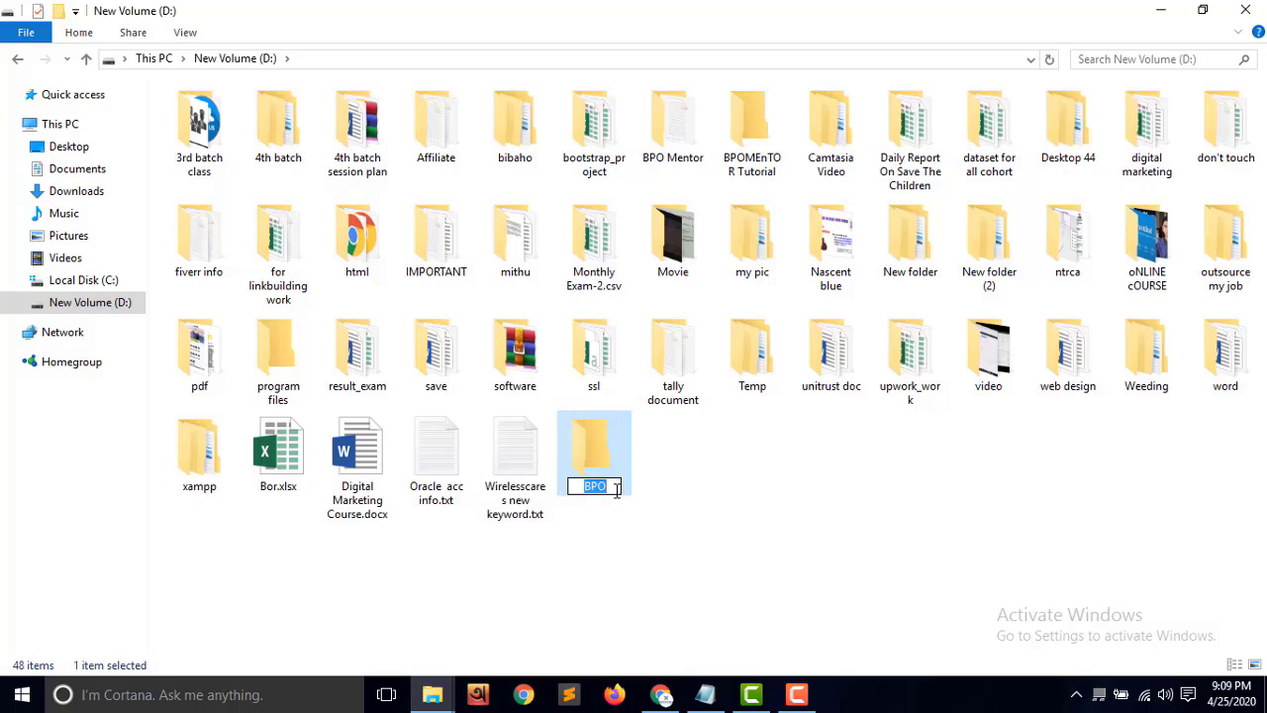
click(616, 489)
text(MENTOR)
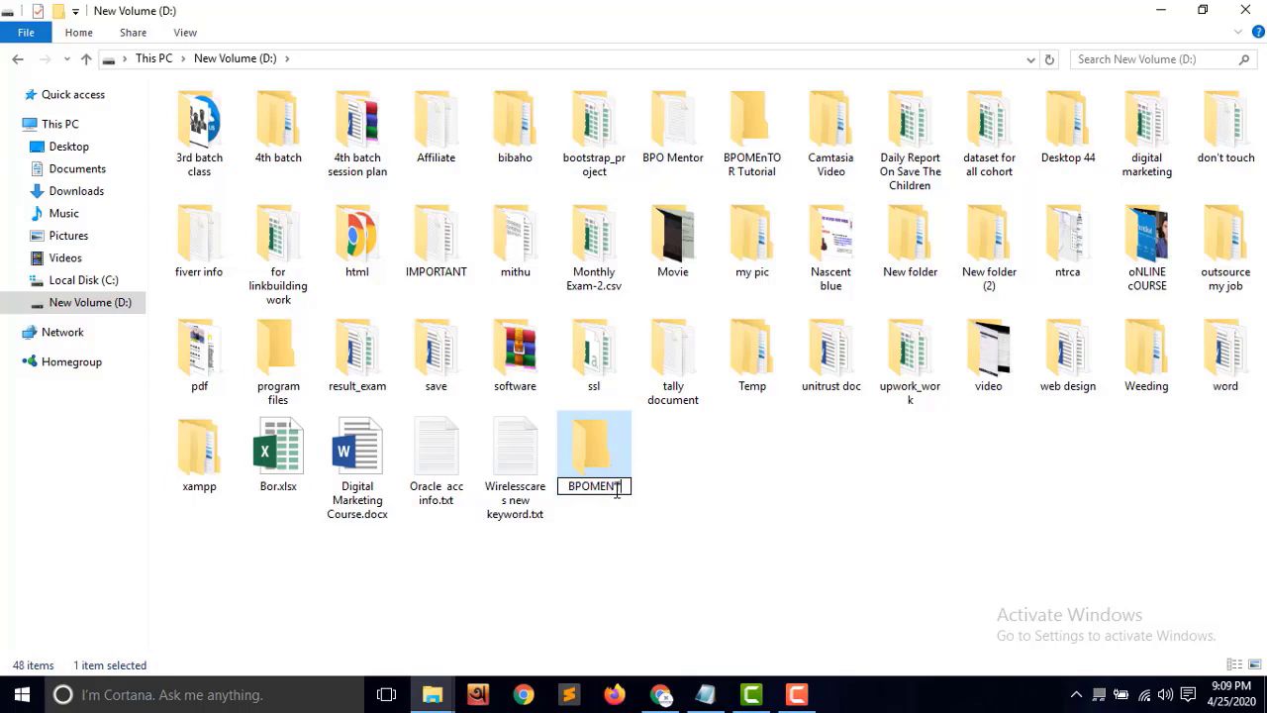
key(Return)
click(761, 512)
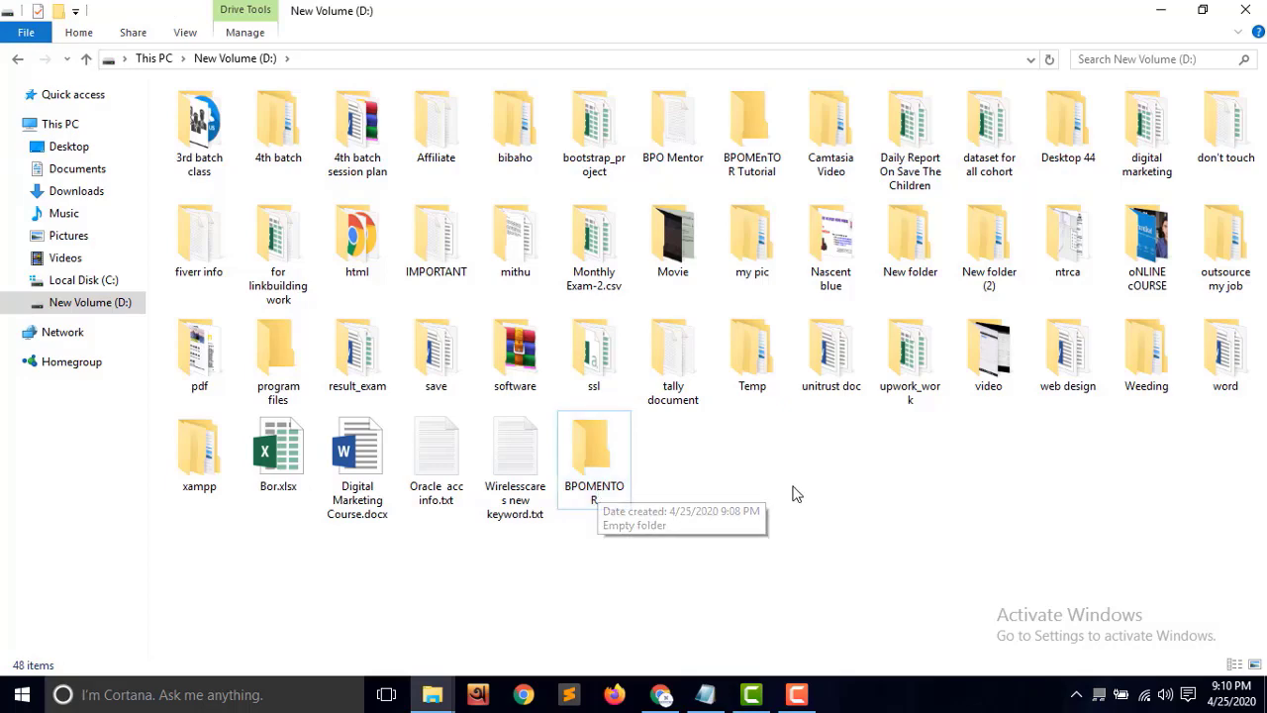
Close the drive D window and open New folder on the desktop.
click(1245, 9)
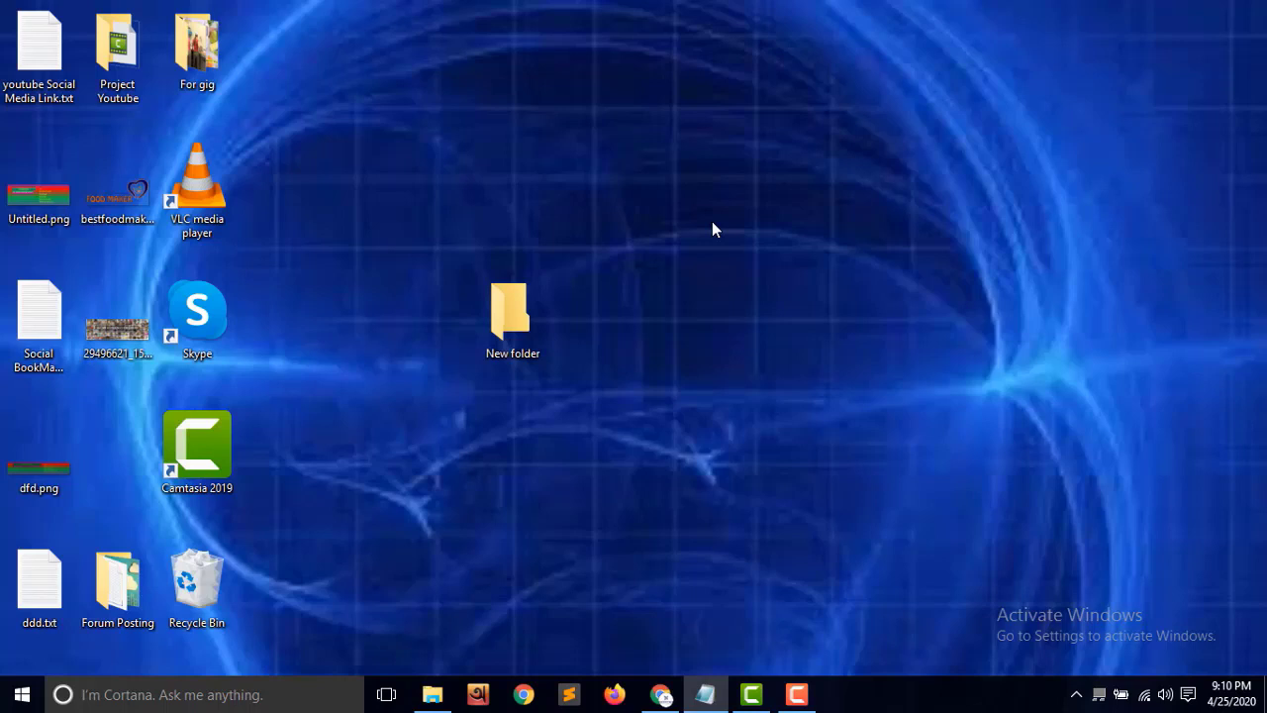
double_click(522, 320)
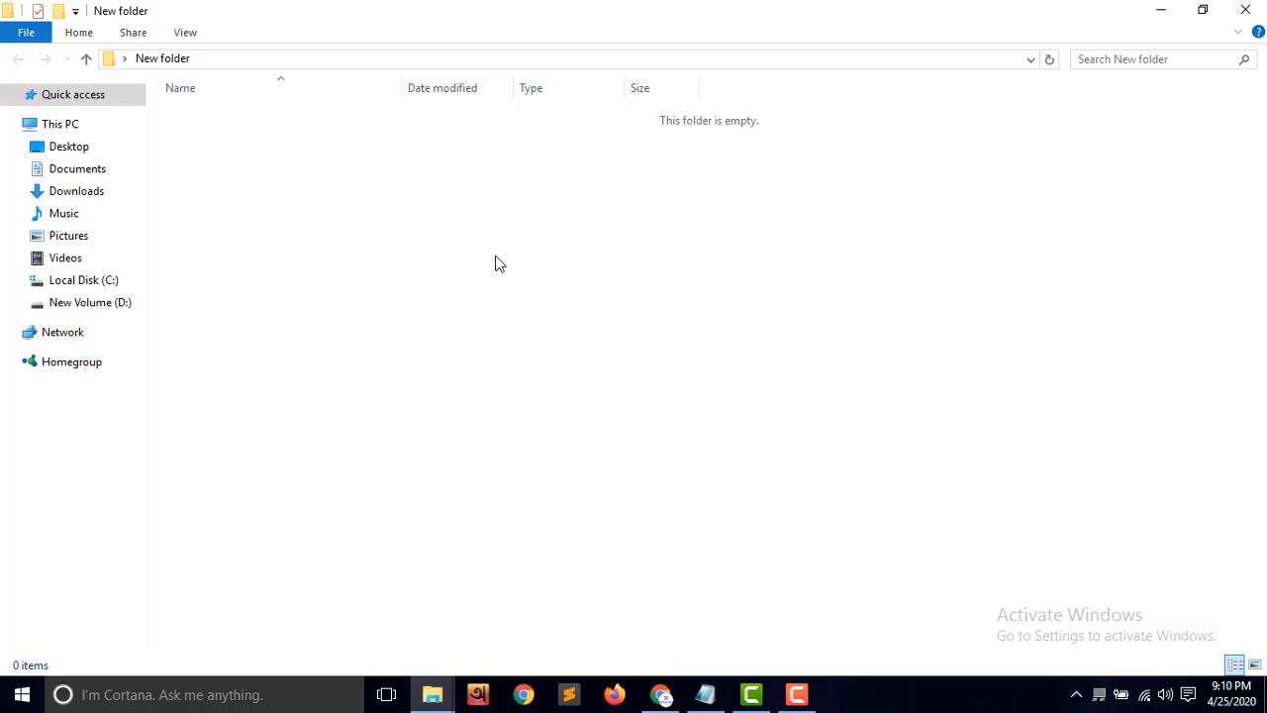
right_click(498, 263)
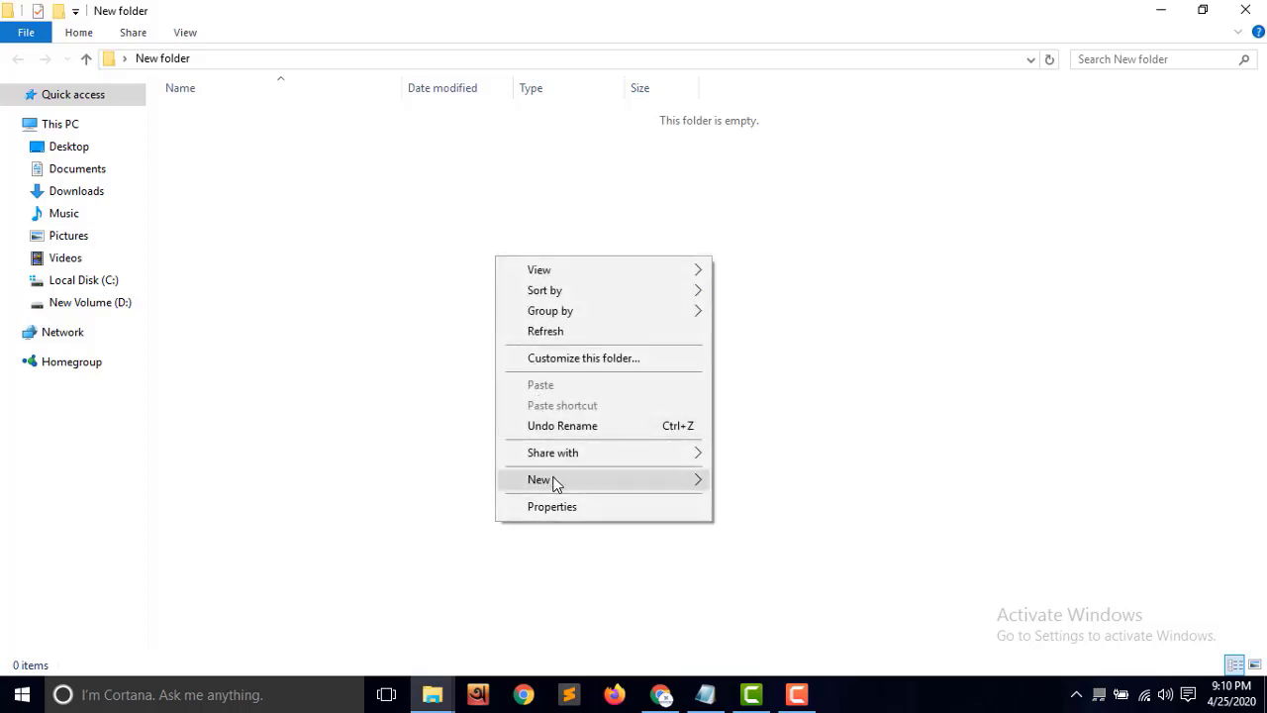
mouse_move(552, 479)
click(427, 278)
Create a new Microsoft Word document in New folder, keeping its default name.
right_click(433, 222)
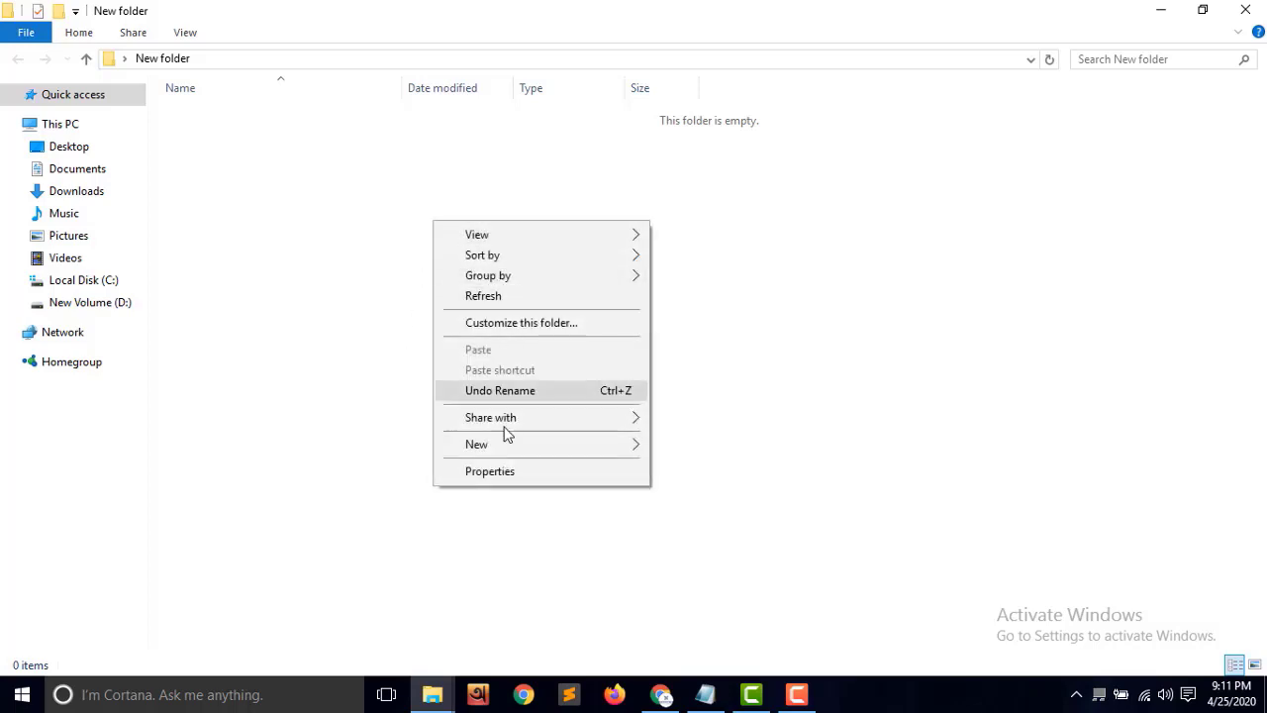
mouse_move(505, 442)
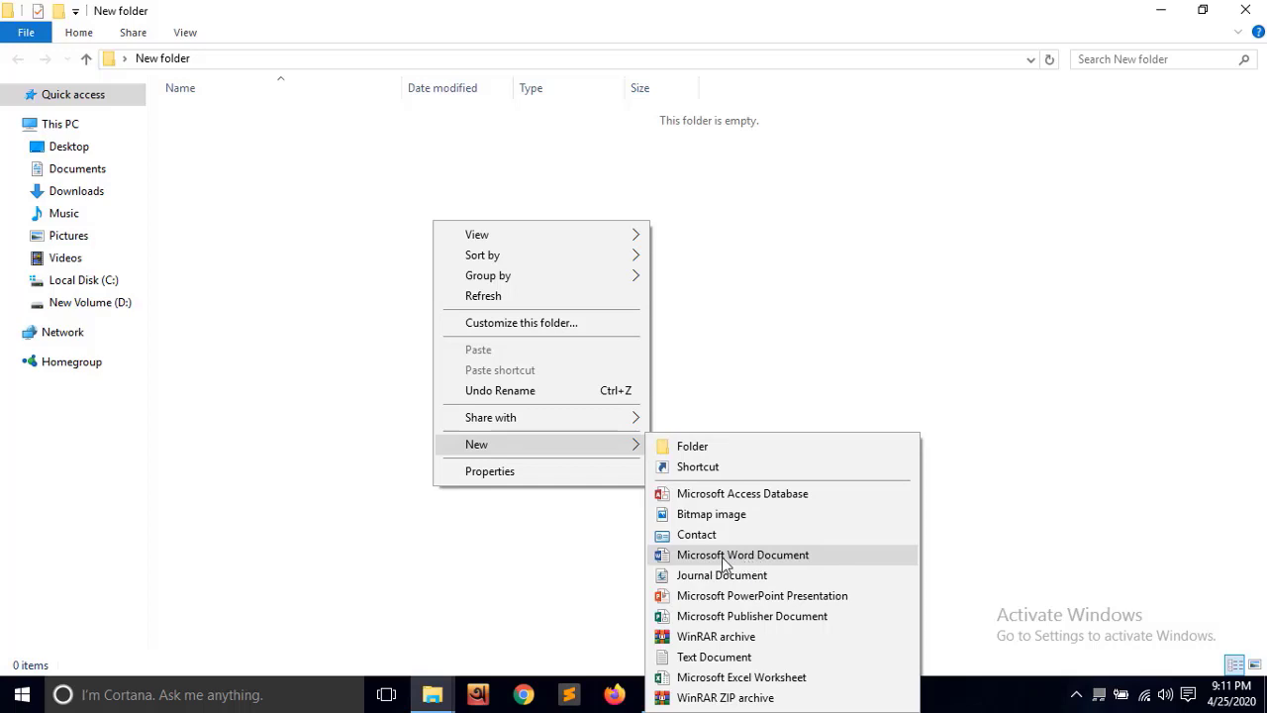
click(757, 557)
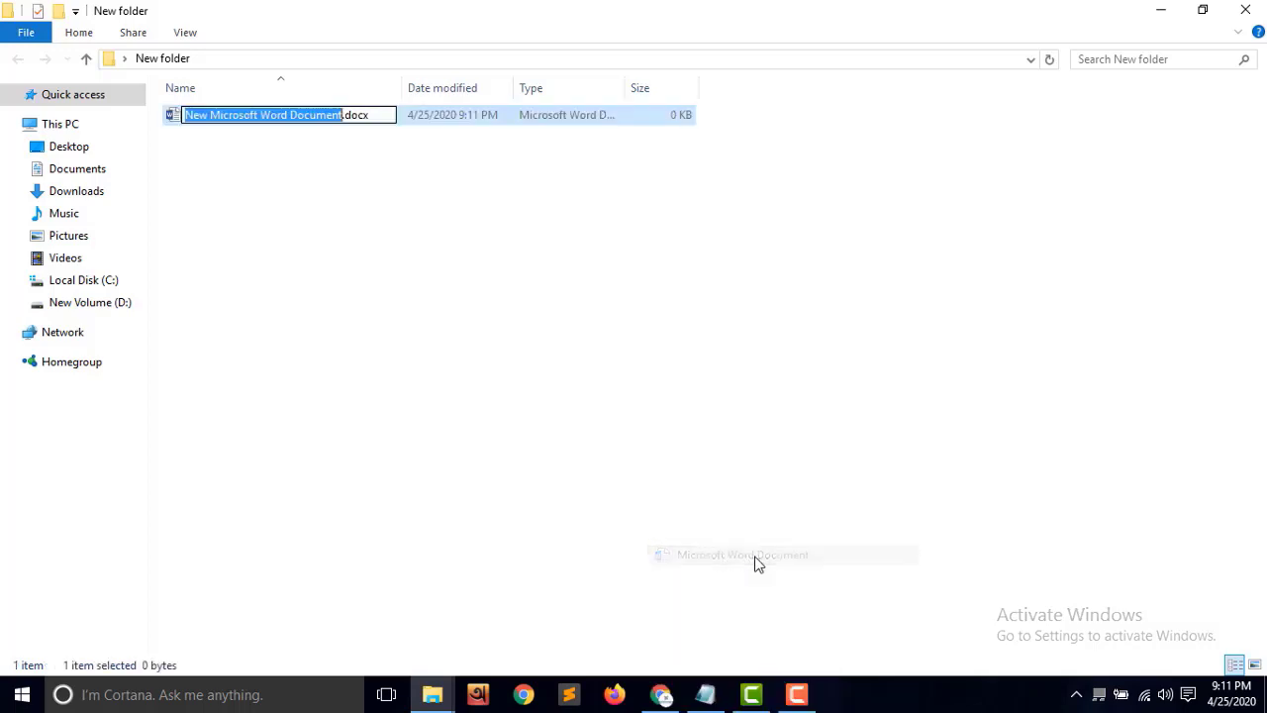
click(300, 195)
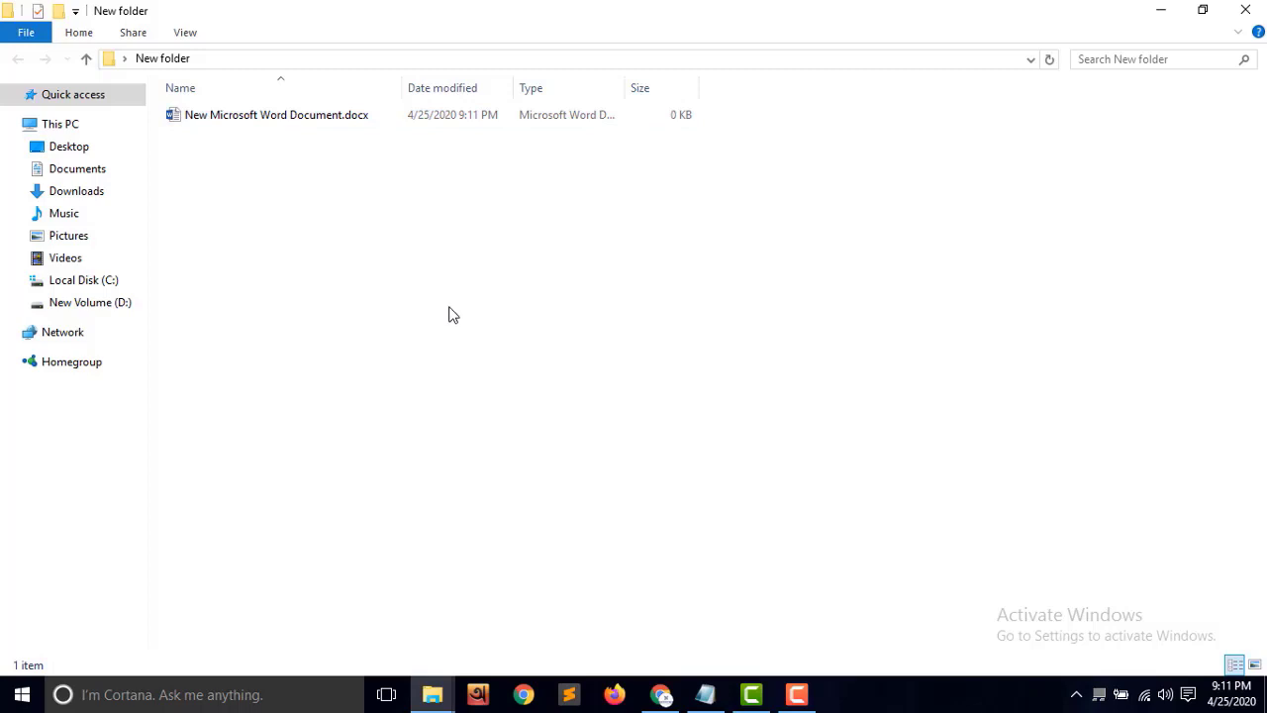
Rename the new Word document in New folder as bpo, keeping the .docx extension.
right_click(329, 124)
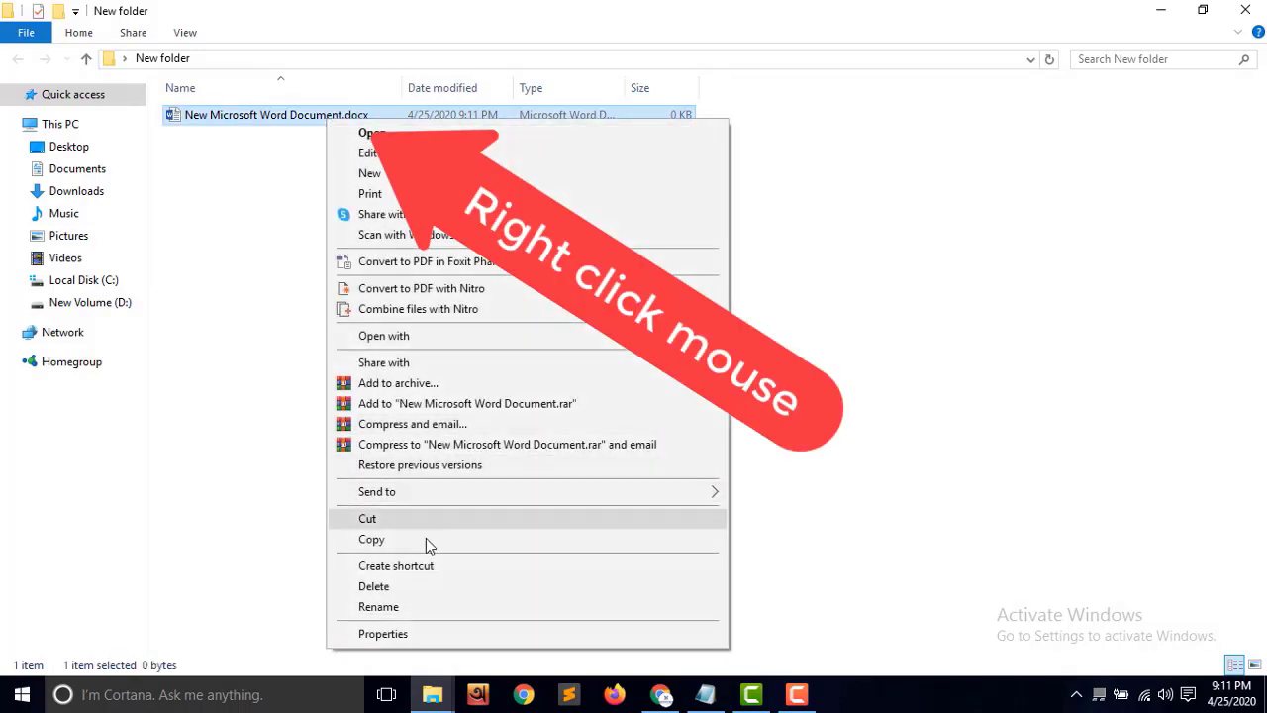
click(379, 607)
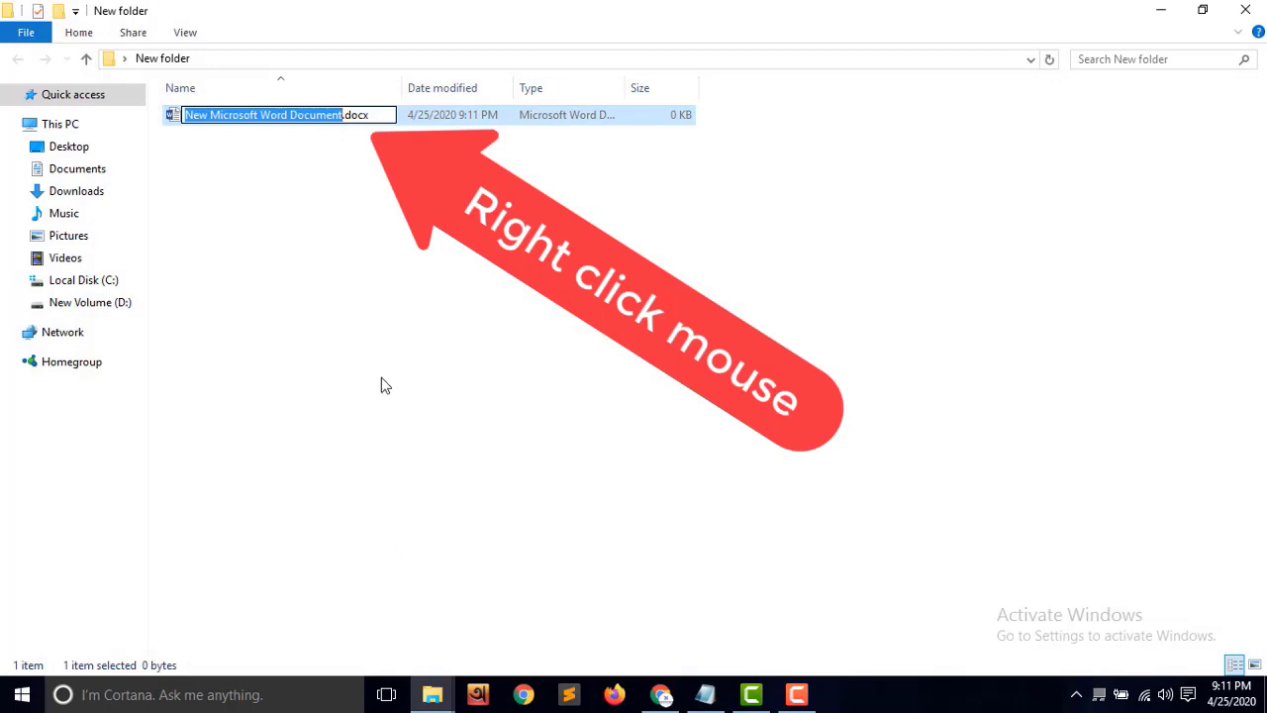
text(bpo)
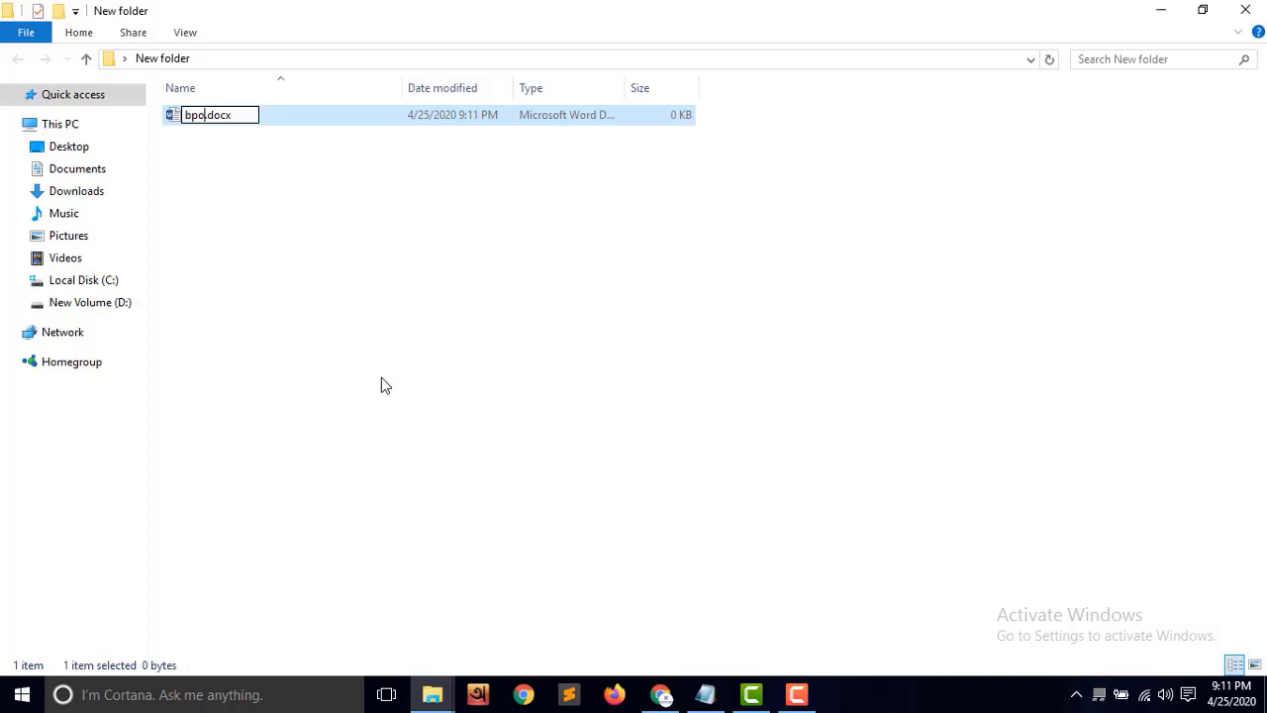
right_click(389, 243)
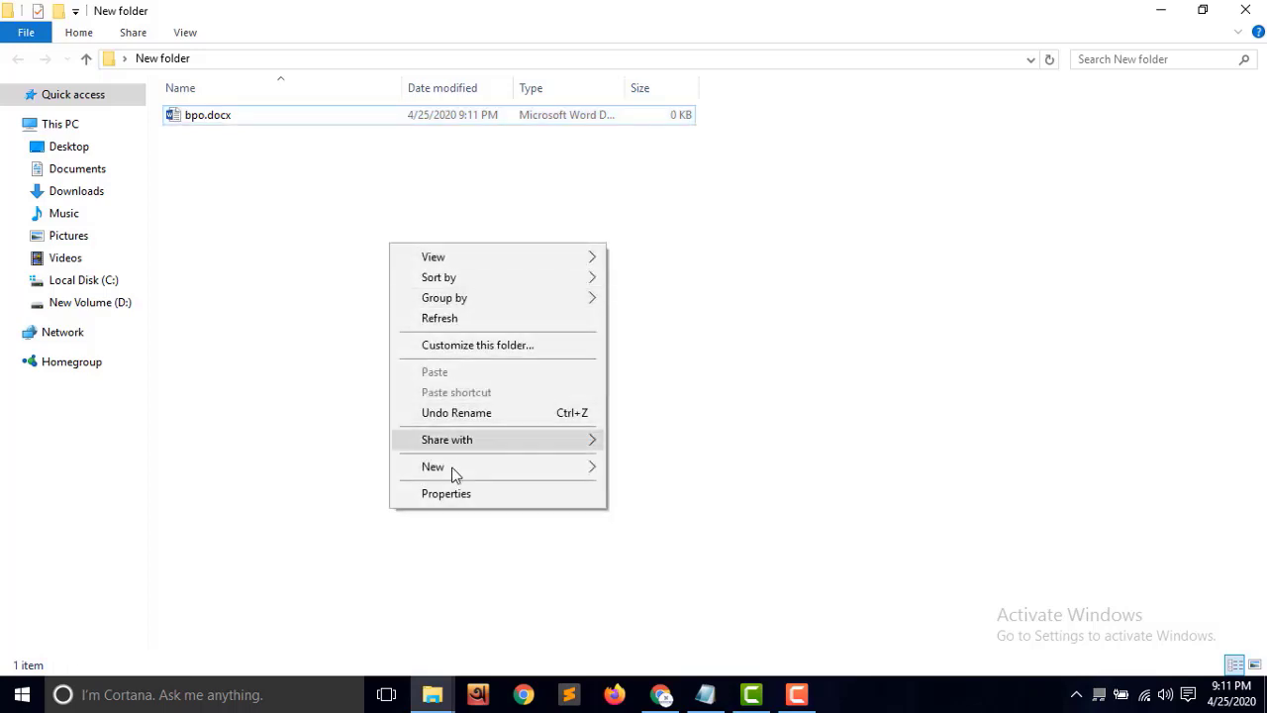
mouse_move(492, 470)
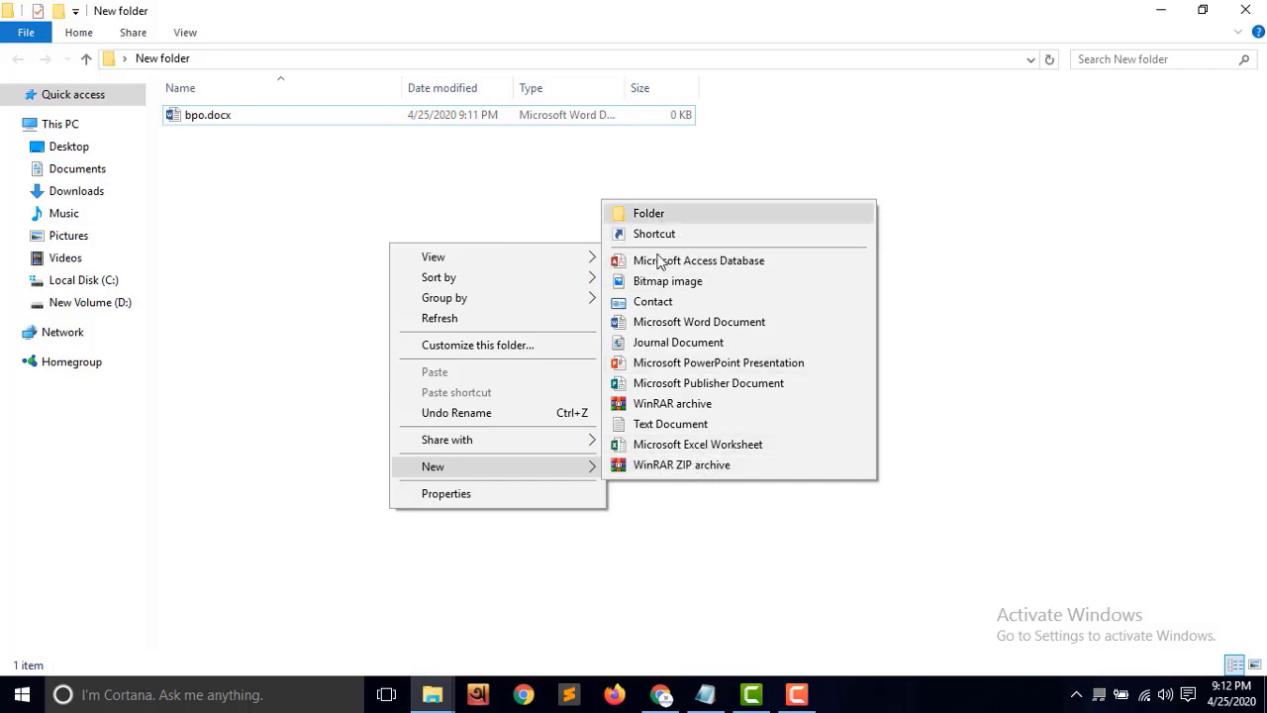
click(716, 524)
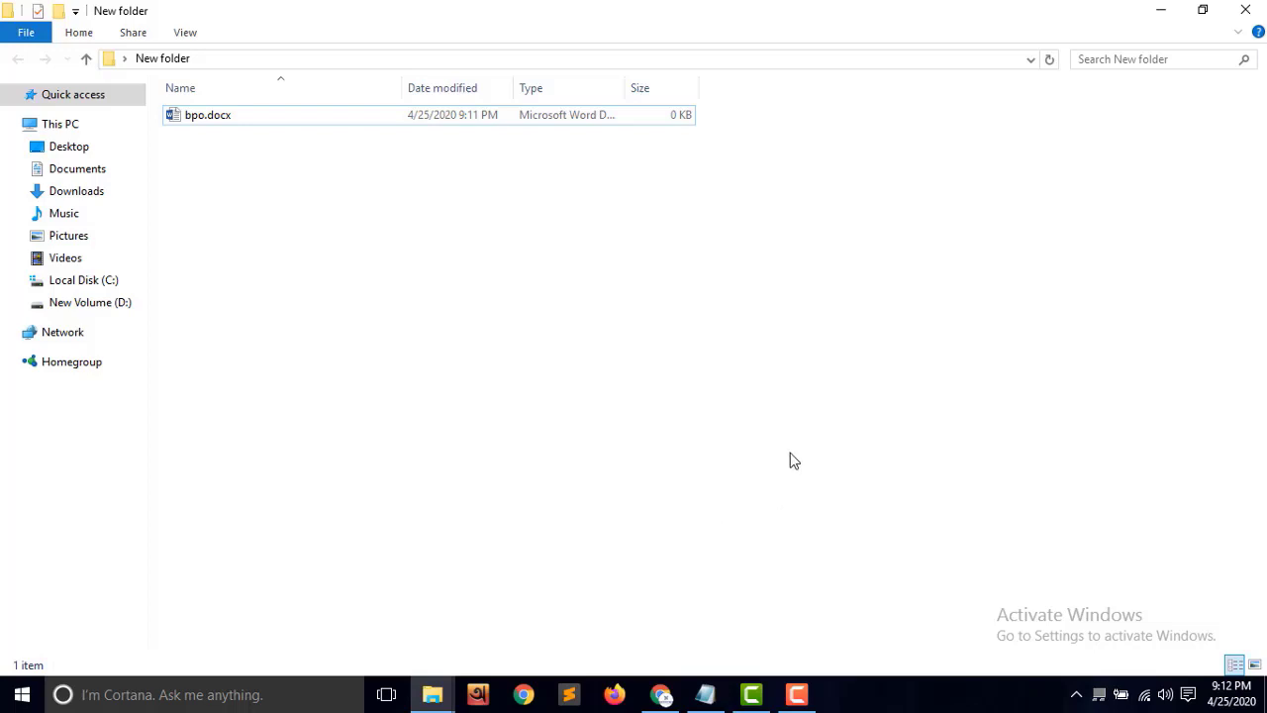
Close the New folder window and reopen New folder from the desktop.
click(1245, 12)
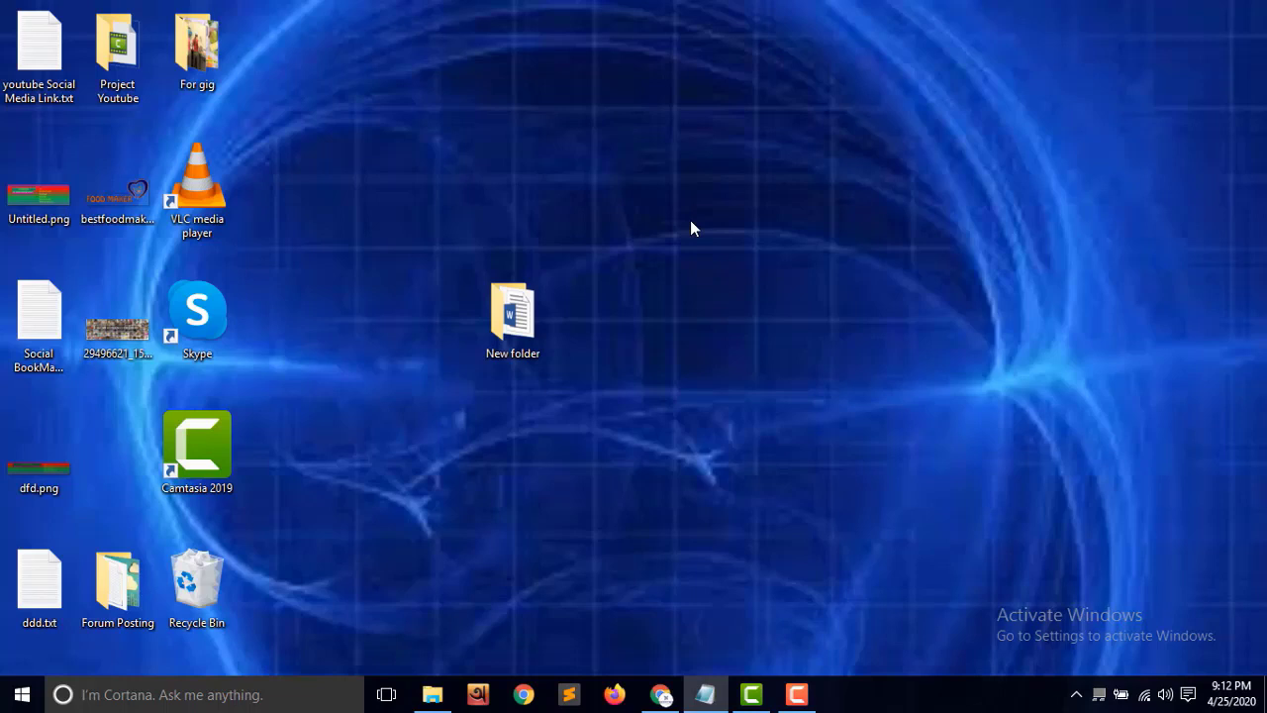
double_click(523, 319)
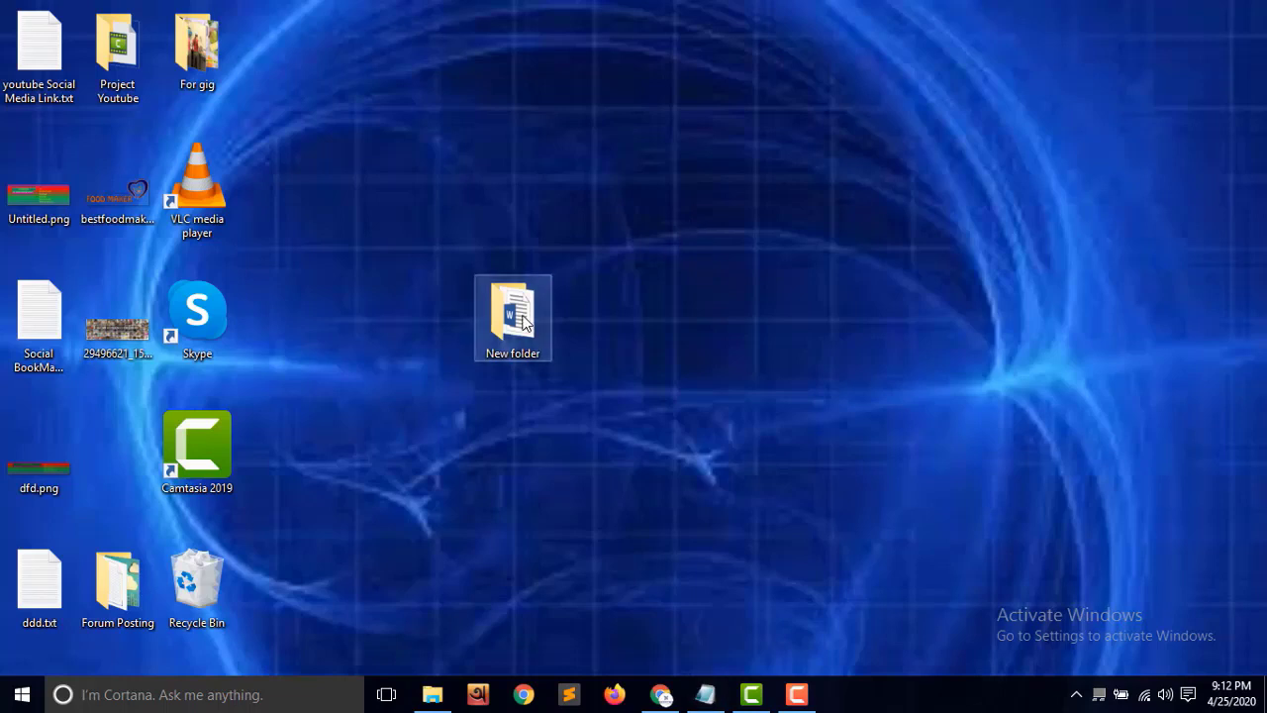